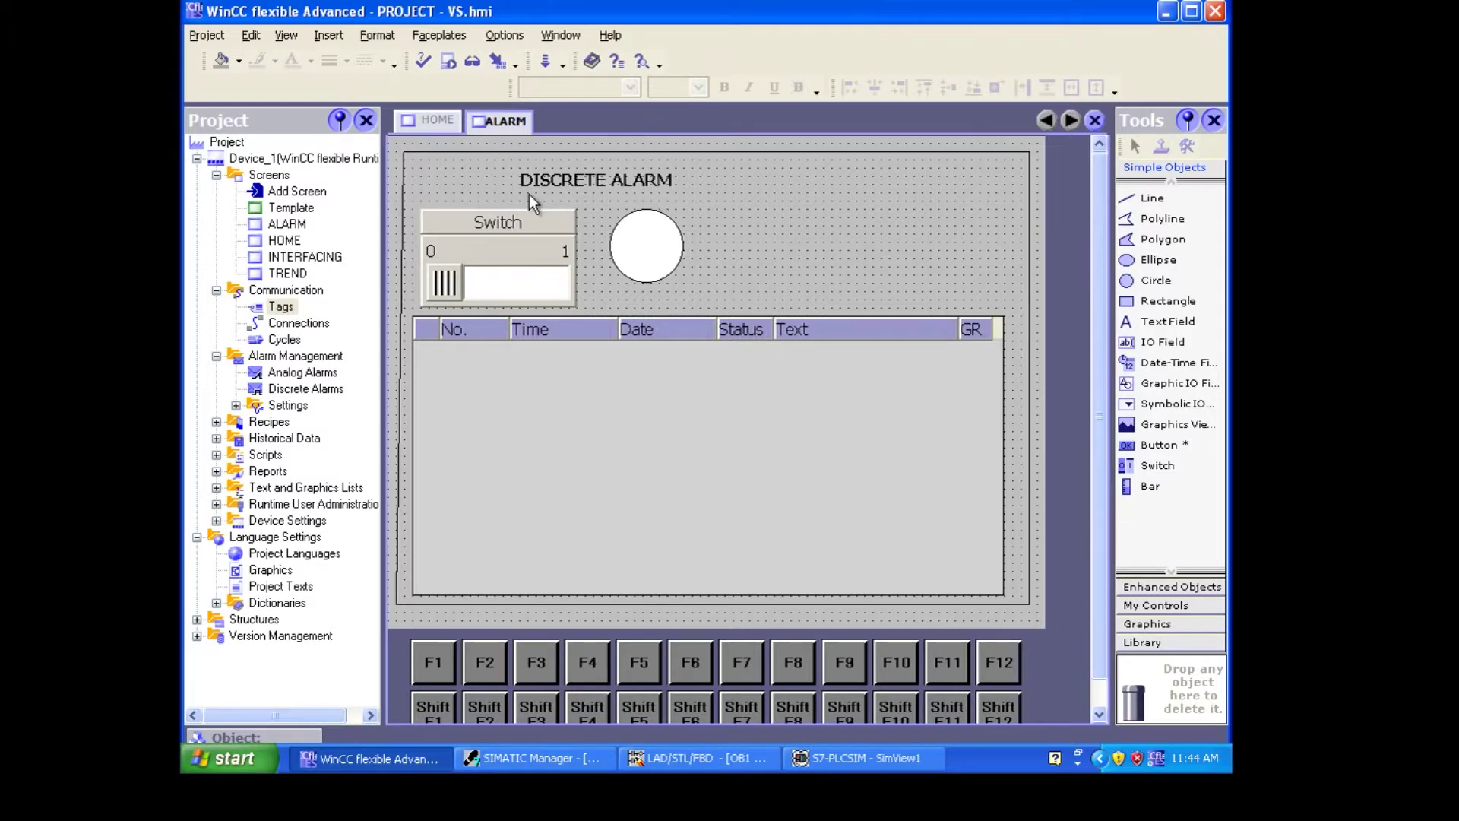
# Step: Open the Tags editor from Communication in the project tree to list TEMPERATURE, STOP, START and LAMP
pyautogui.doubleClick(281, 308)
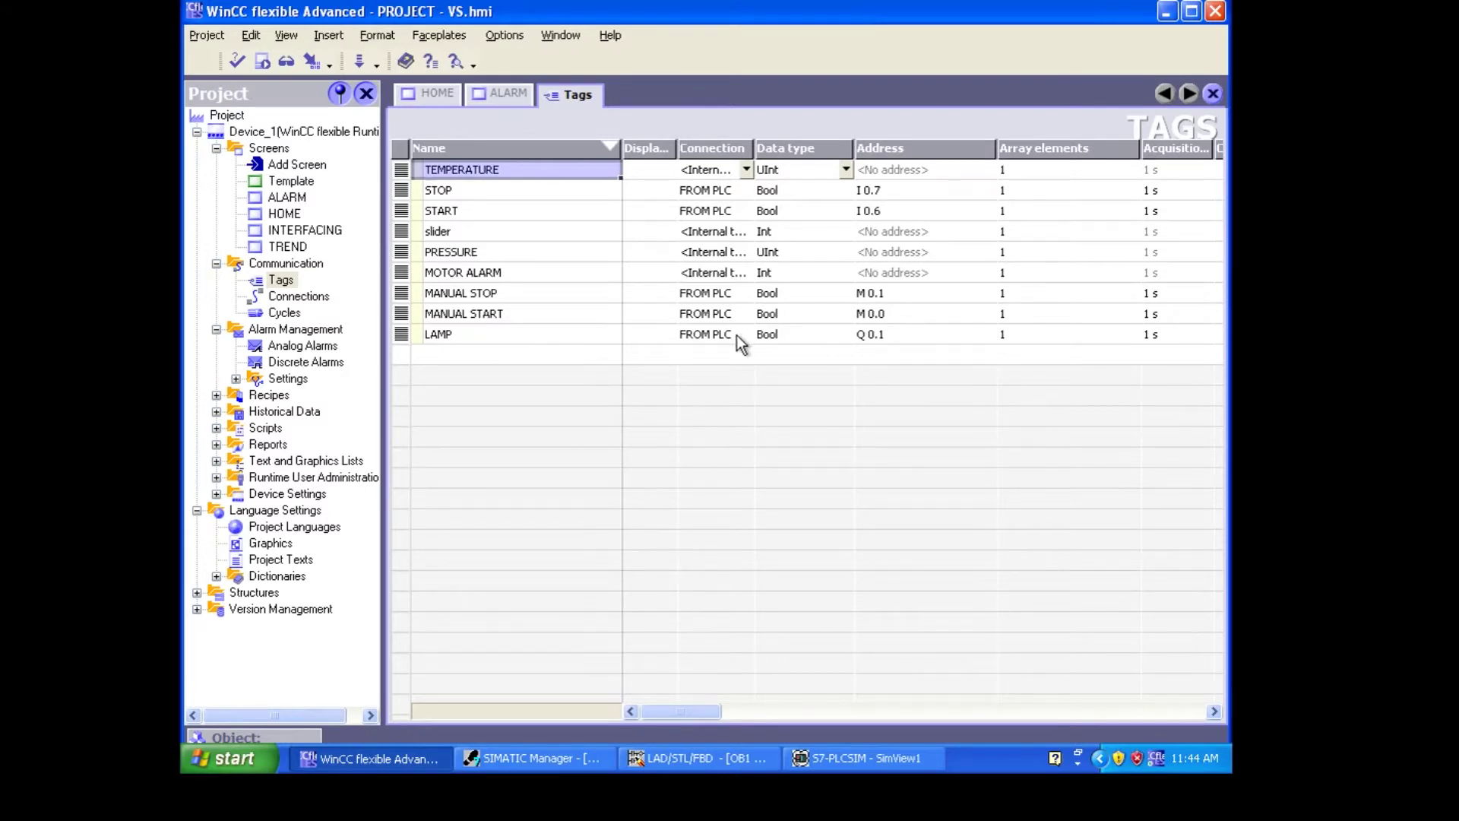
# Step: Check the STOP tag's PLC connection, then bring up OB1 Network 1 in LAD/STL/FBD
pyautogui.click(719, 191)
pyautogui.click(722, 193)
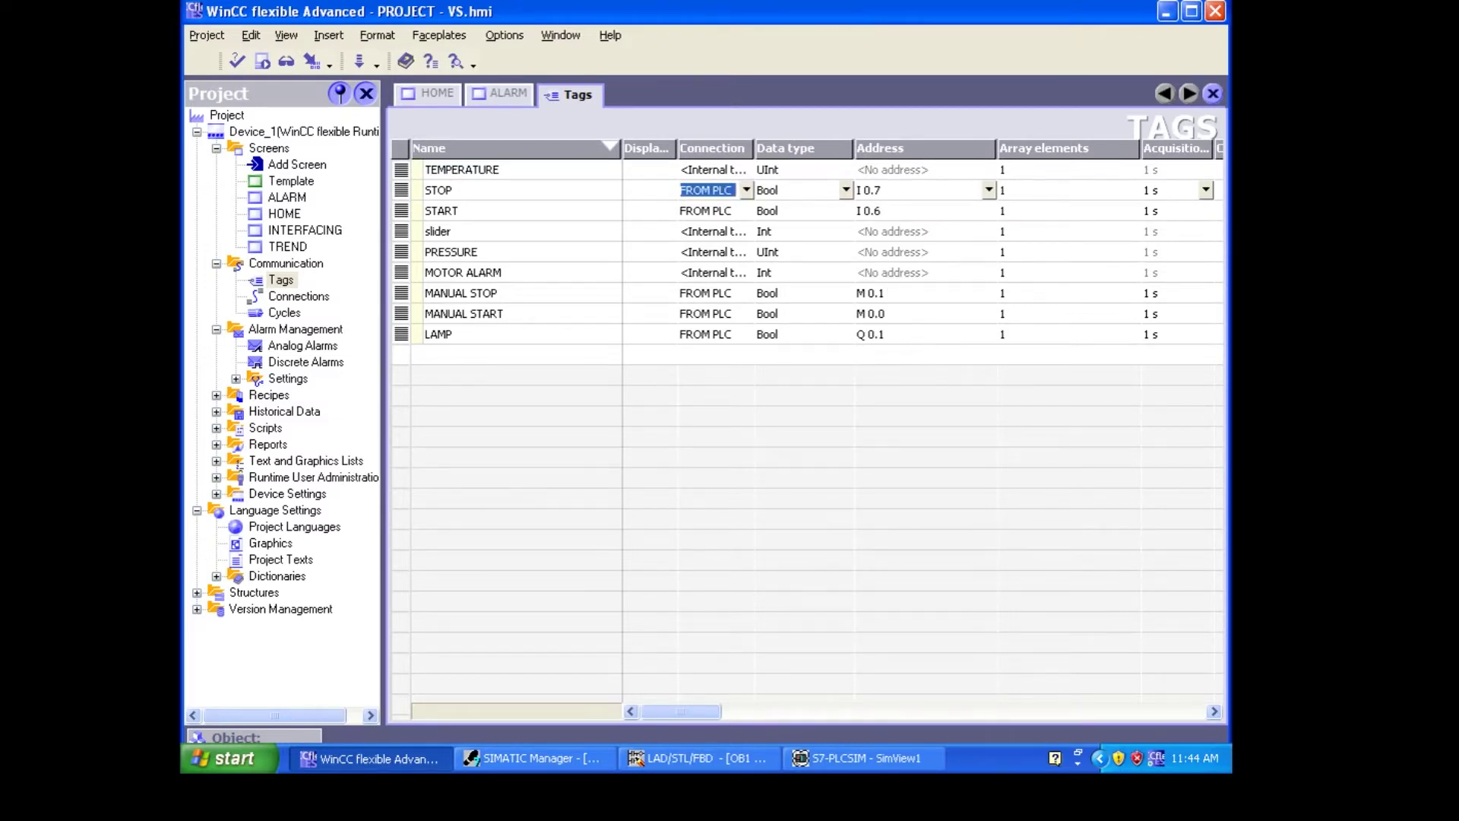
pyautogui.click(689, 756)
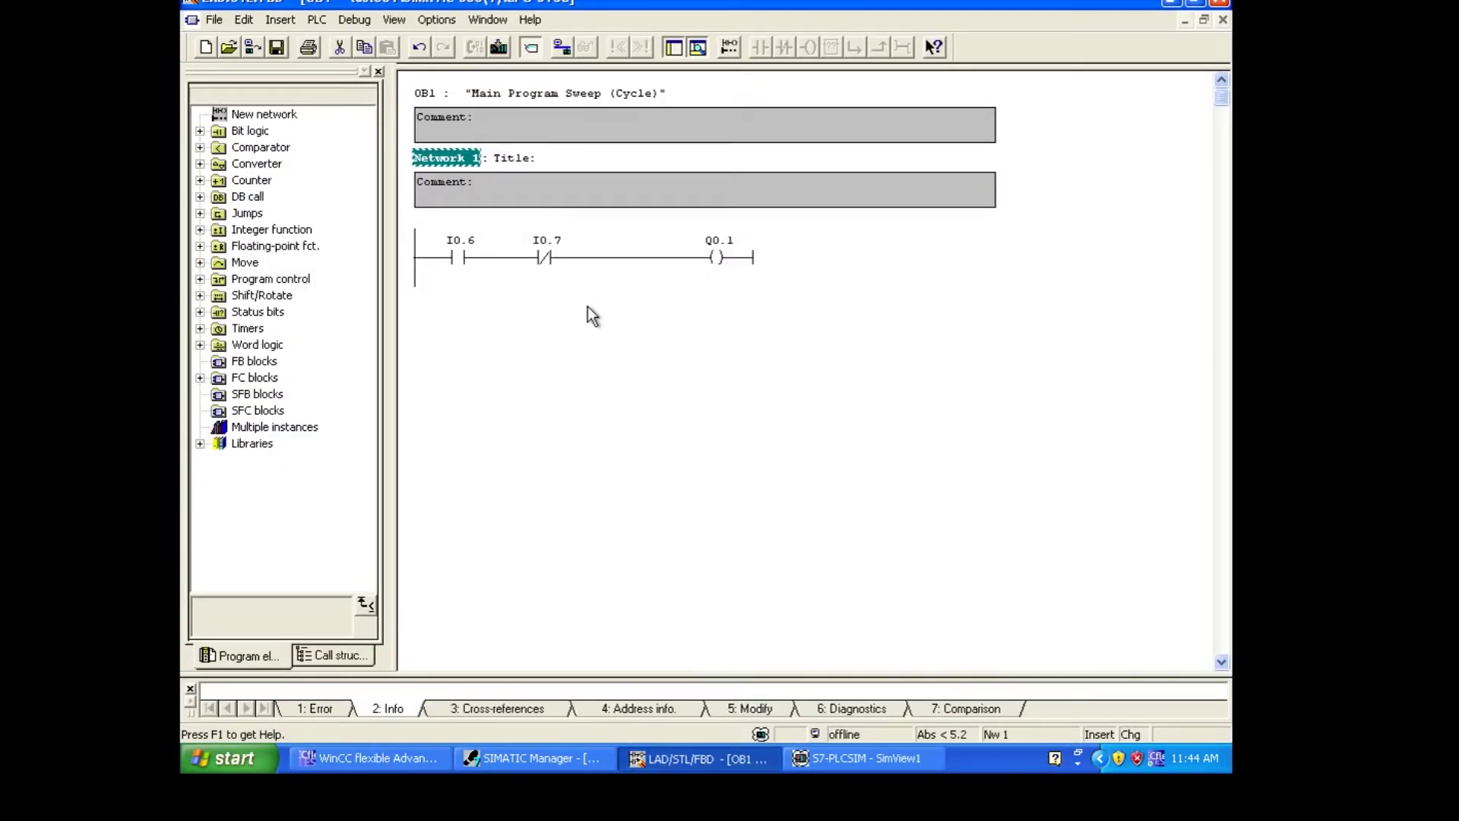
# Step: Check S7-PLCSIM and the OB1 ladder, then return to the tag table (STOP I 0.7, LAMP Q 0.1)
pyautogui.click(850, 757)
pyautogui.click(708, 482)
pyautogui.click(406, 747)
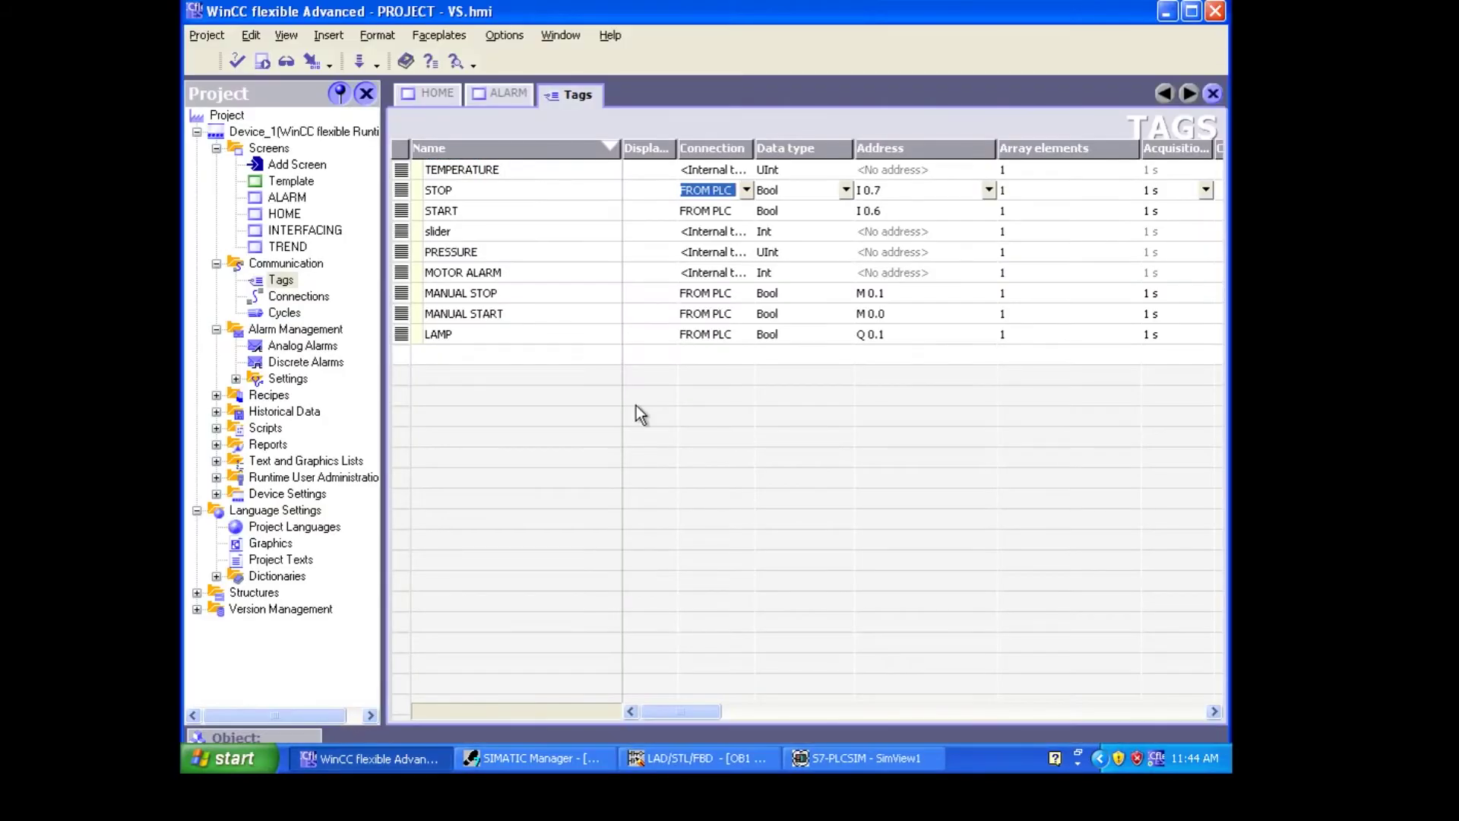
pyautogui.click(497, 354)
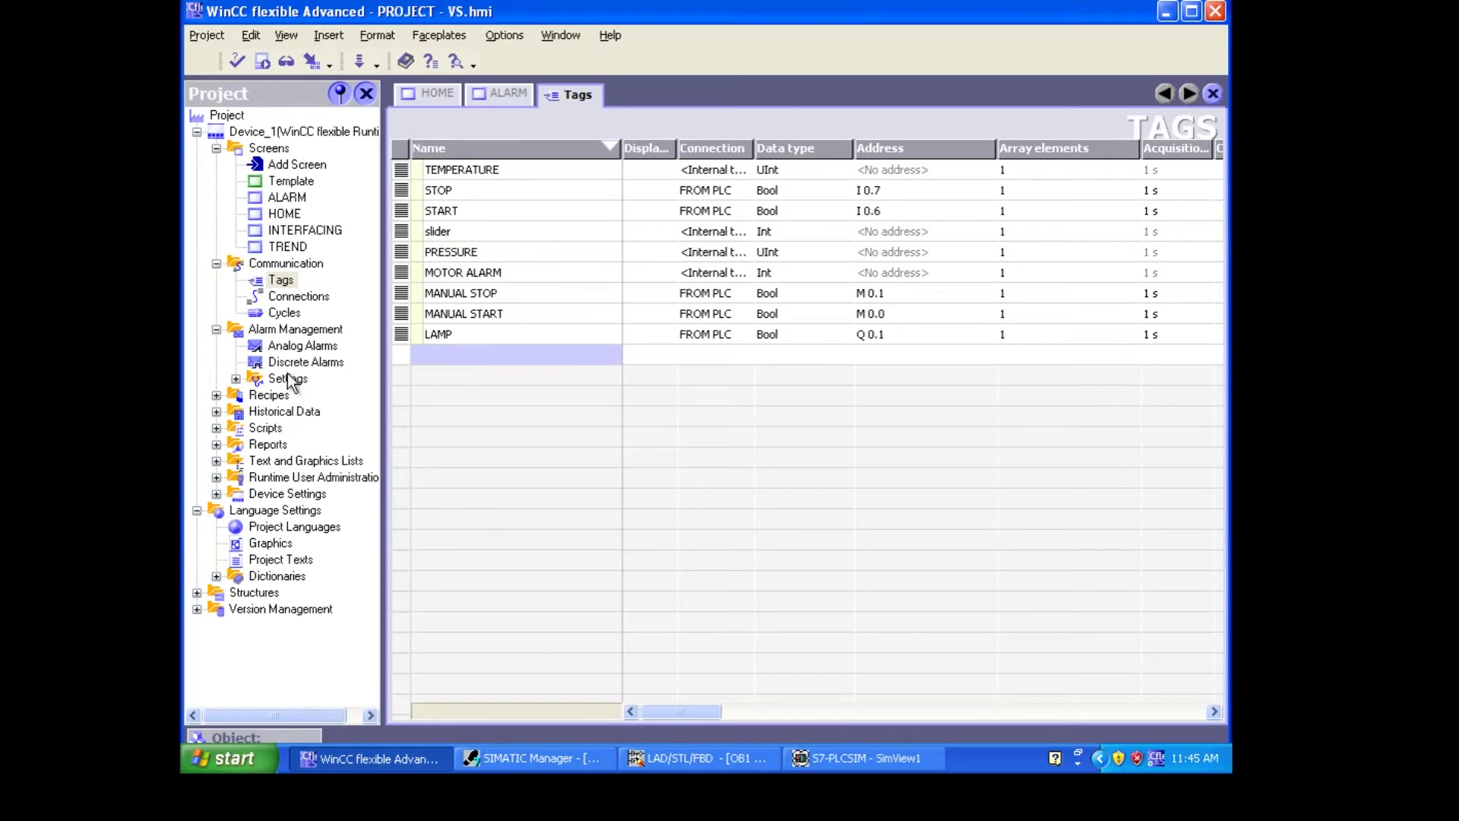
# Step: Create discrete alarm 1 with text 'LAMP IS ON' in class Errors
pyautogui.doubleClick(307, 363)
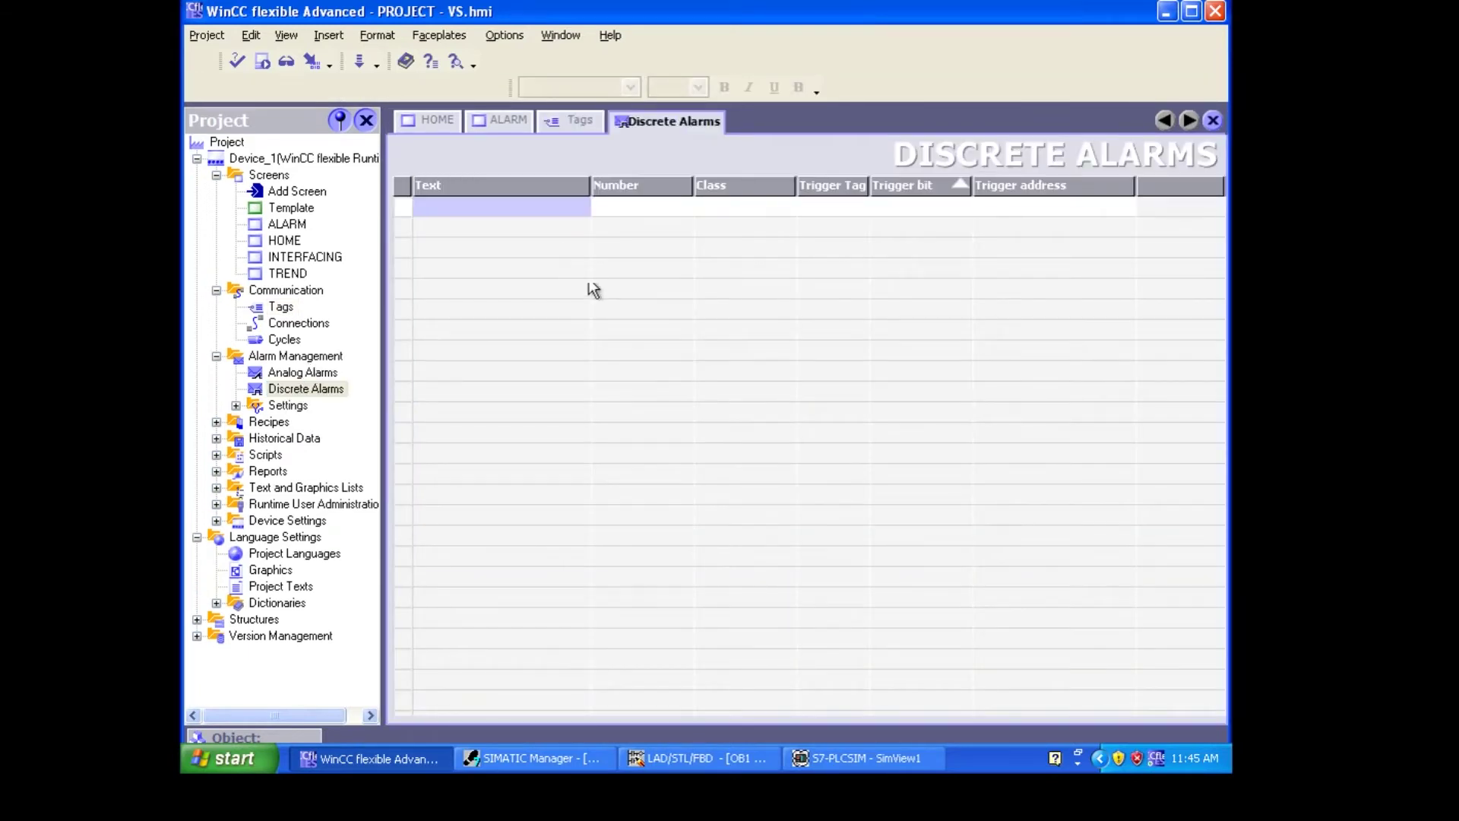
pyautogui.click(546, 210)
pyautogui.write('L')
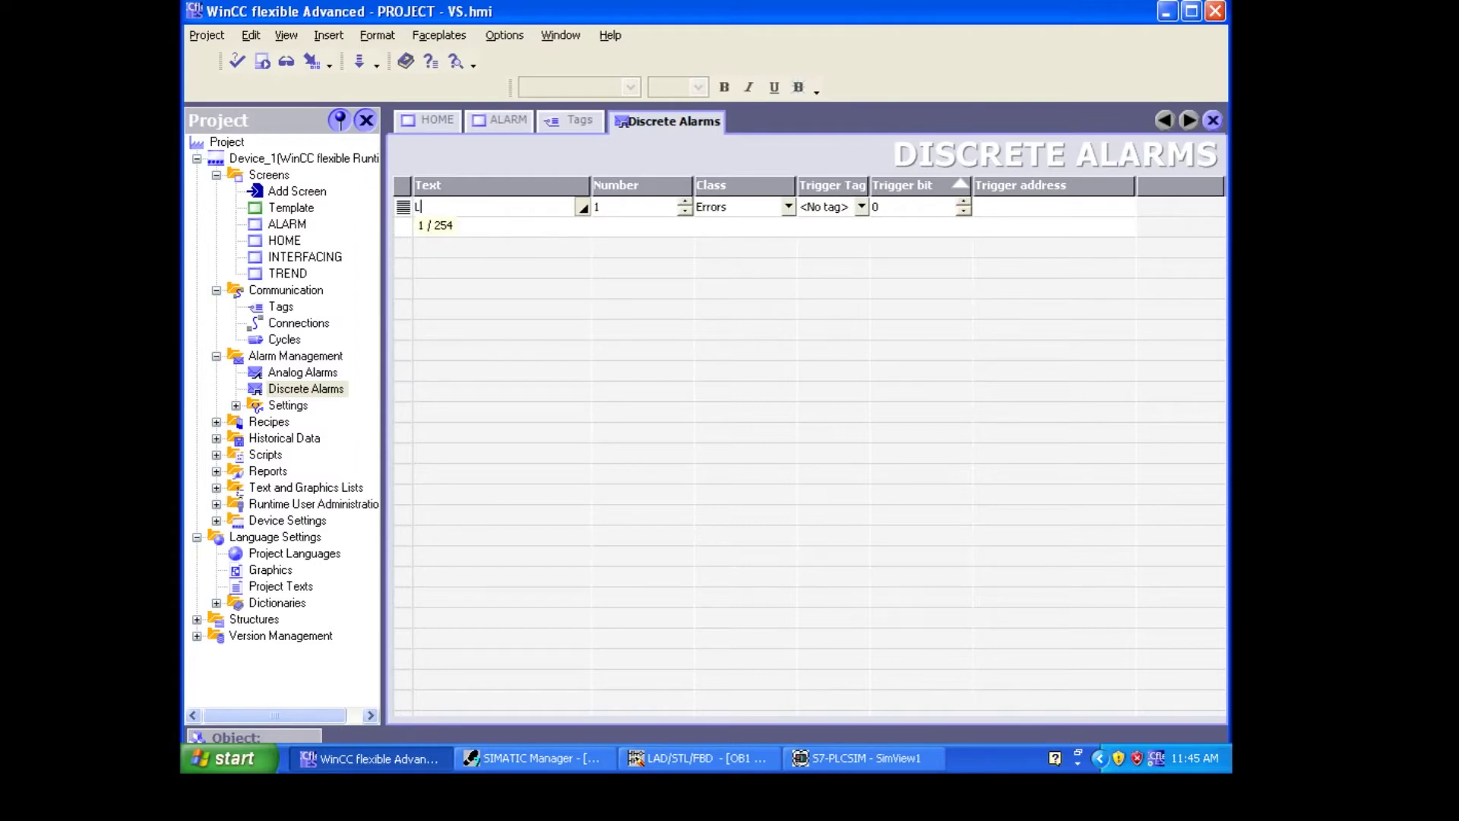
pyautogui.write('AMP IS ON')
pyautogui.click(787, 211)
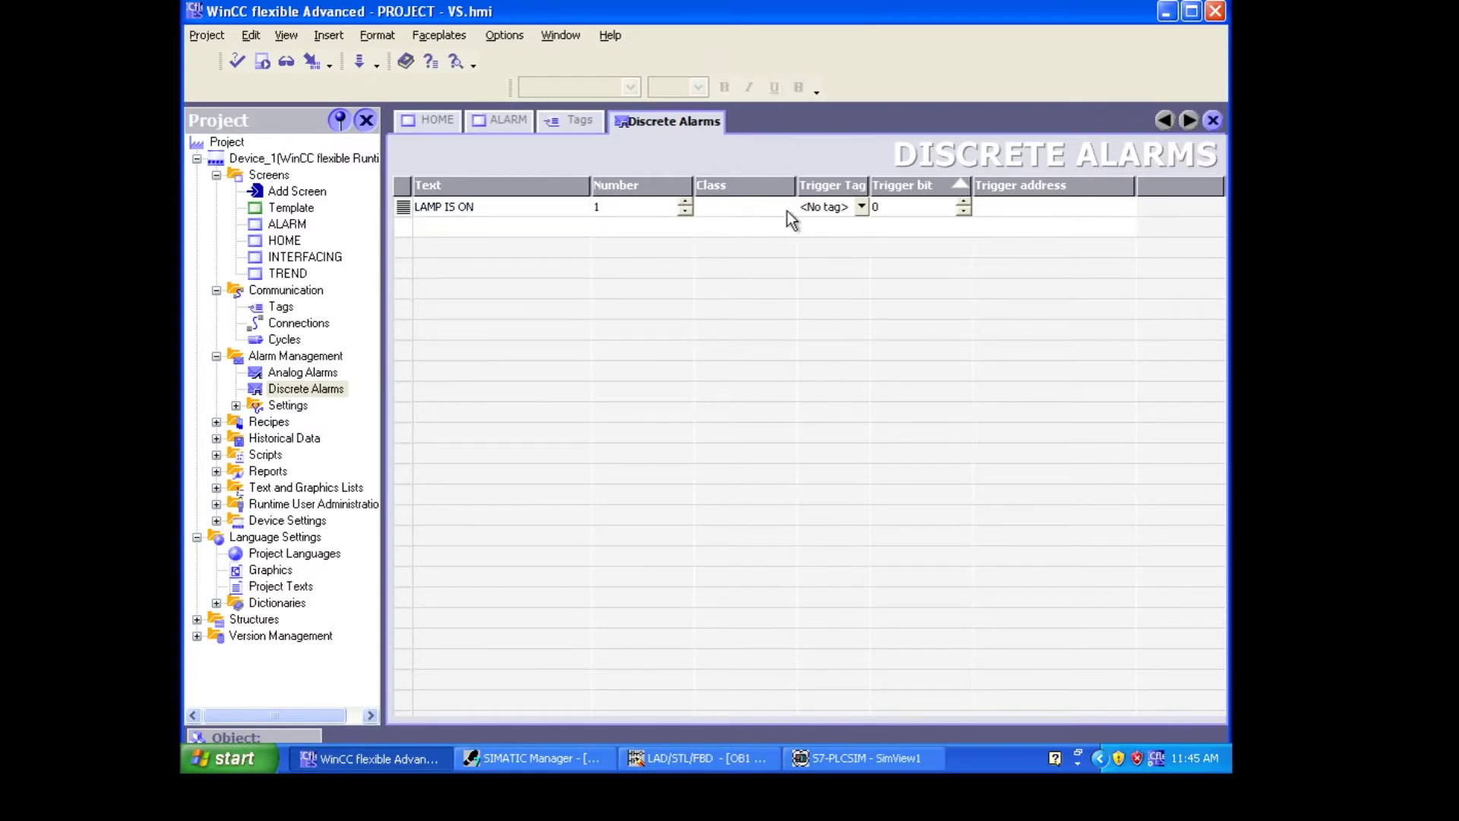
pyautogui.click(786, 211)
pyautogui.doubleClick(756, 234)
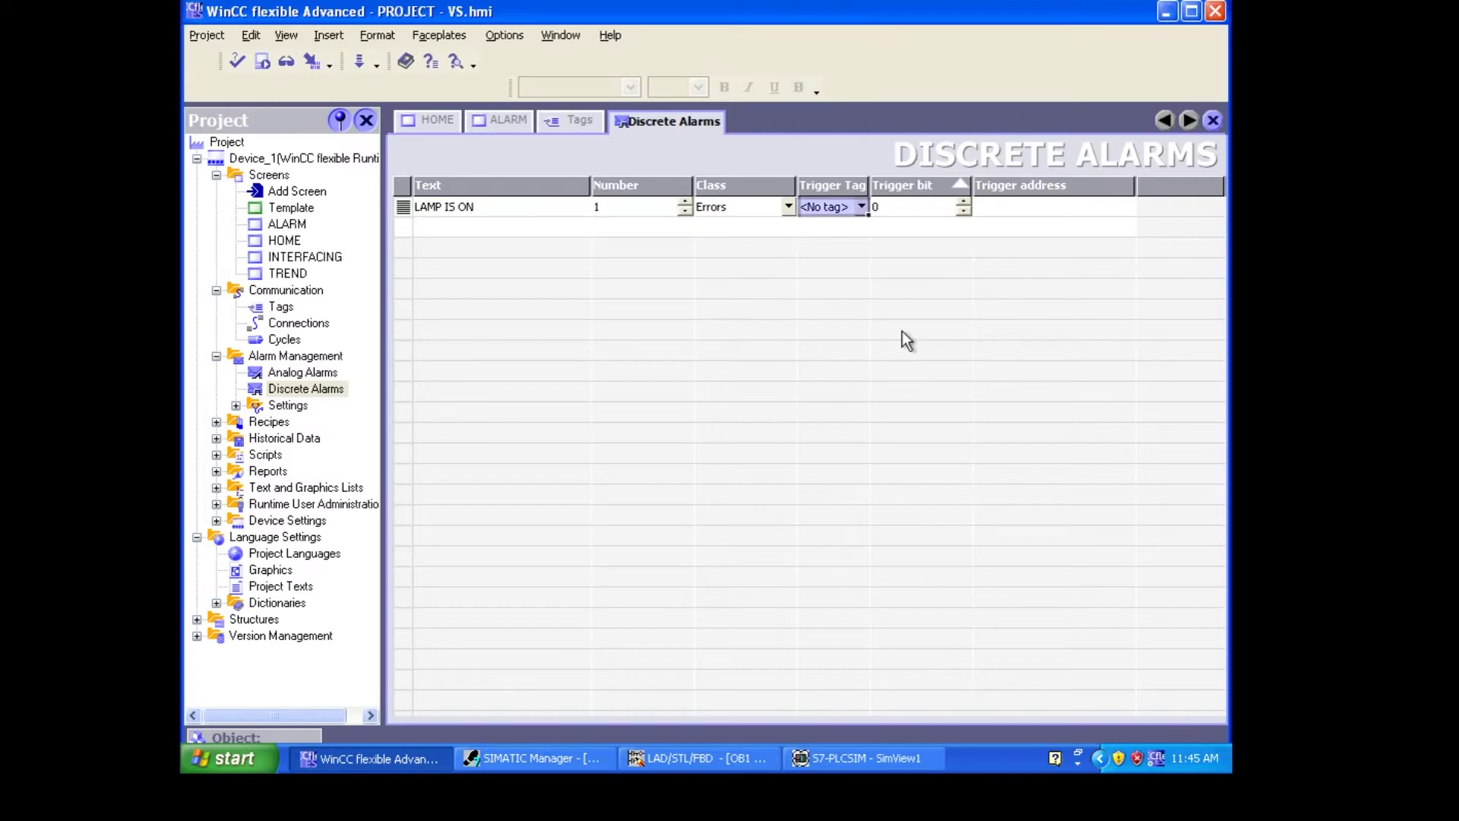
# Step: Open the alarm's trigger tag choice, then go back to the tag table and select LAMP
pyautogui.click(862, 207)
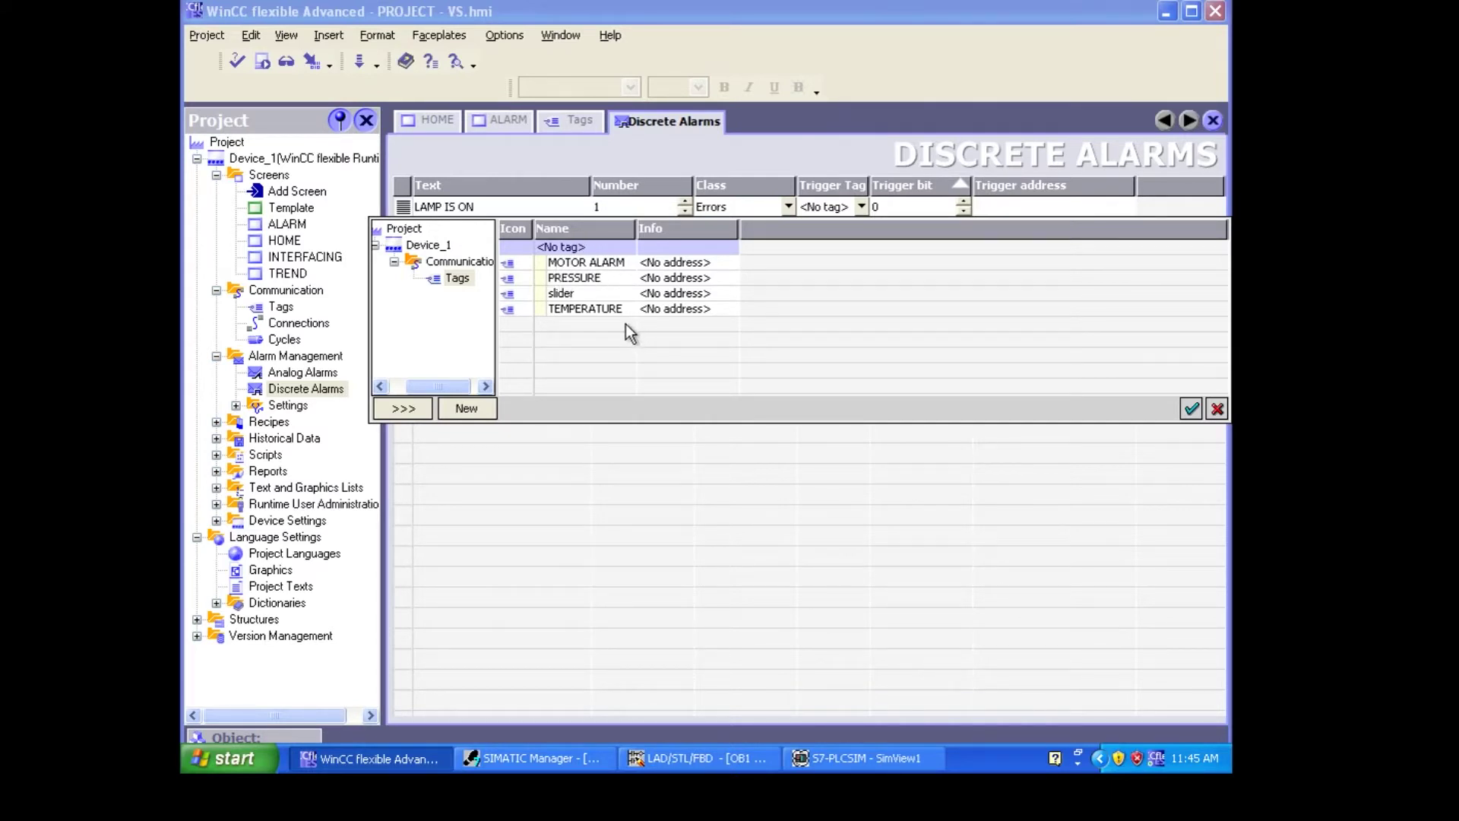
pyautogui.click(580, 118)
pyautogui.click(581, 119)
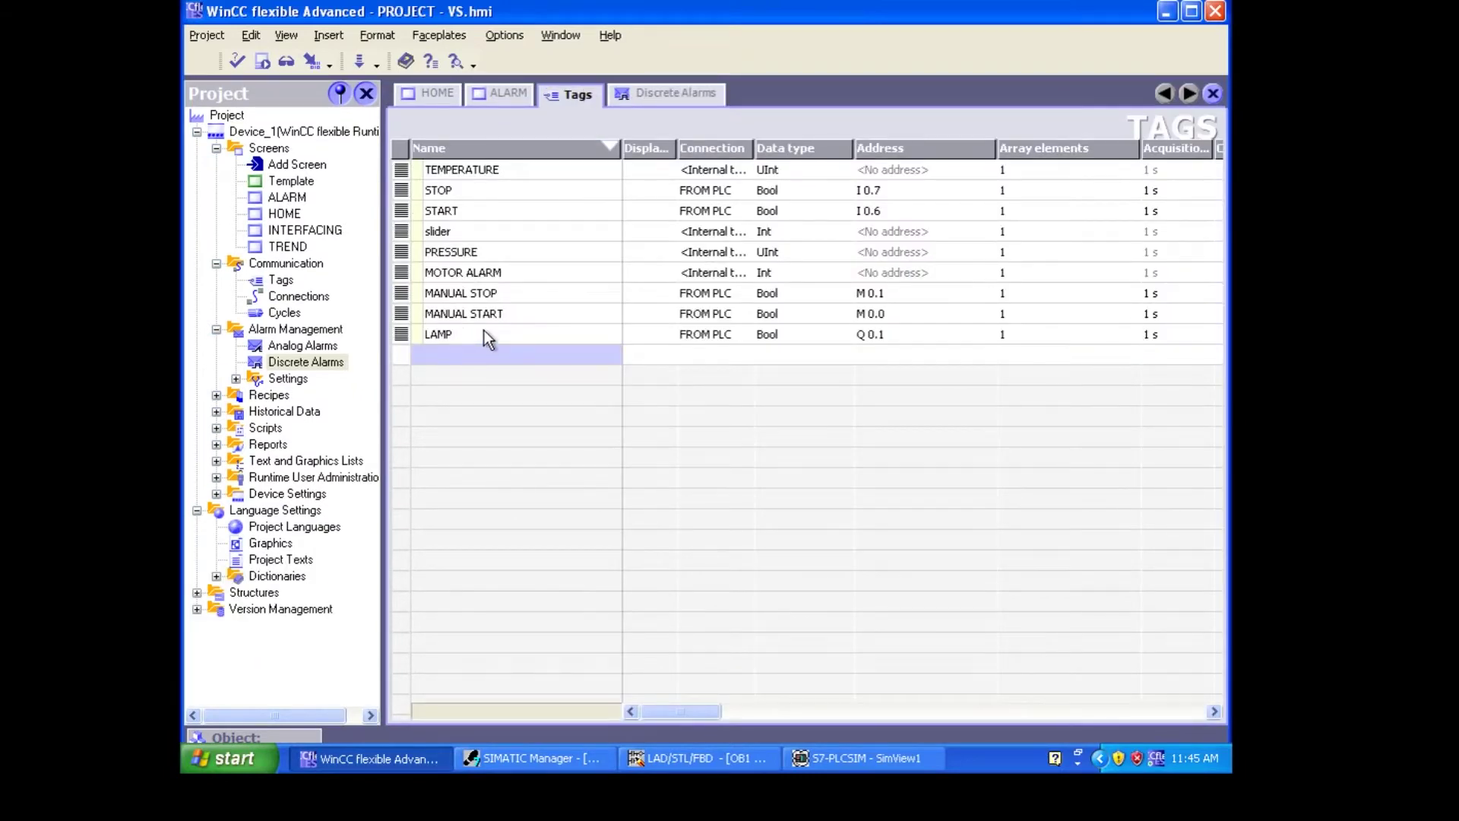
pyautogui.click(485, 331)
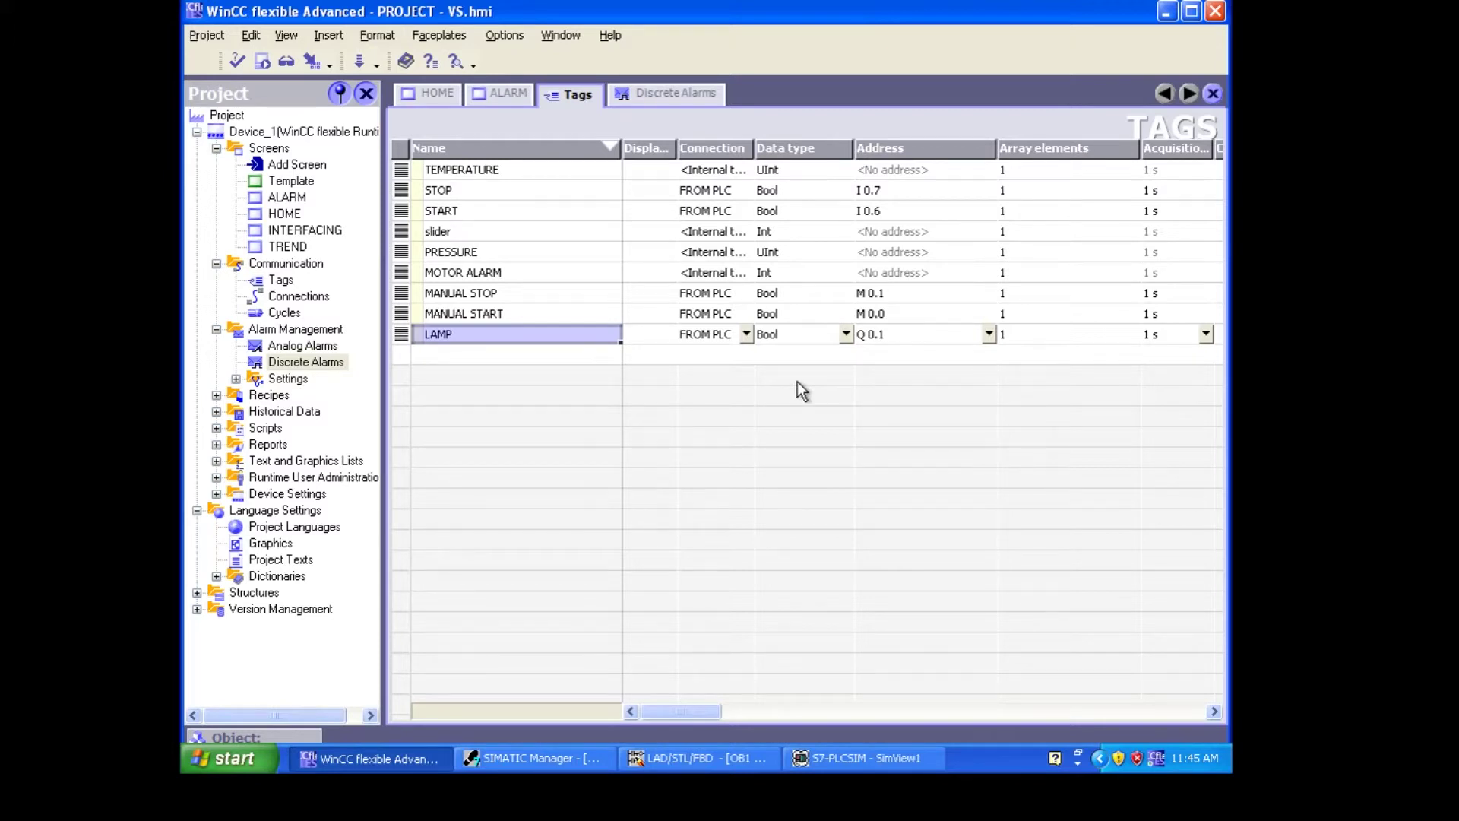
# Step: Add tag 'LAMP FROM PLC' on connection FROM PLC with data type Int
pyautogui.doubleClick(546, 361)
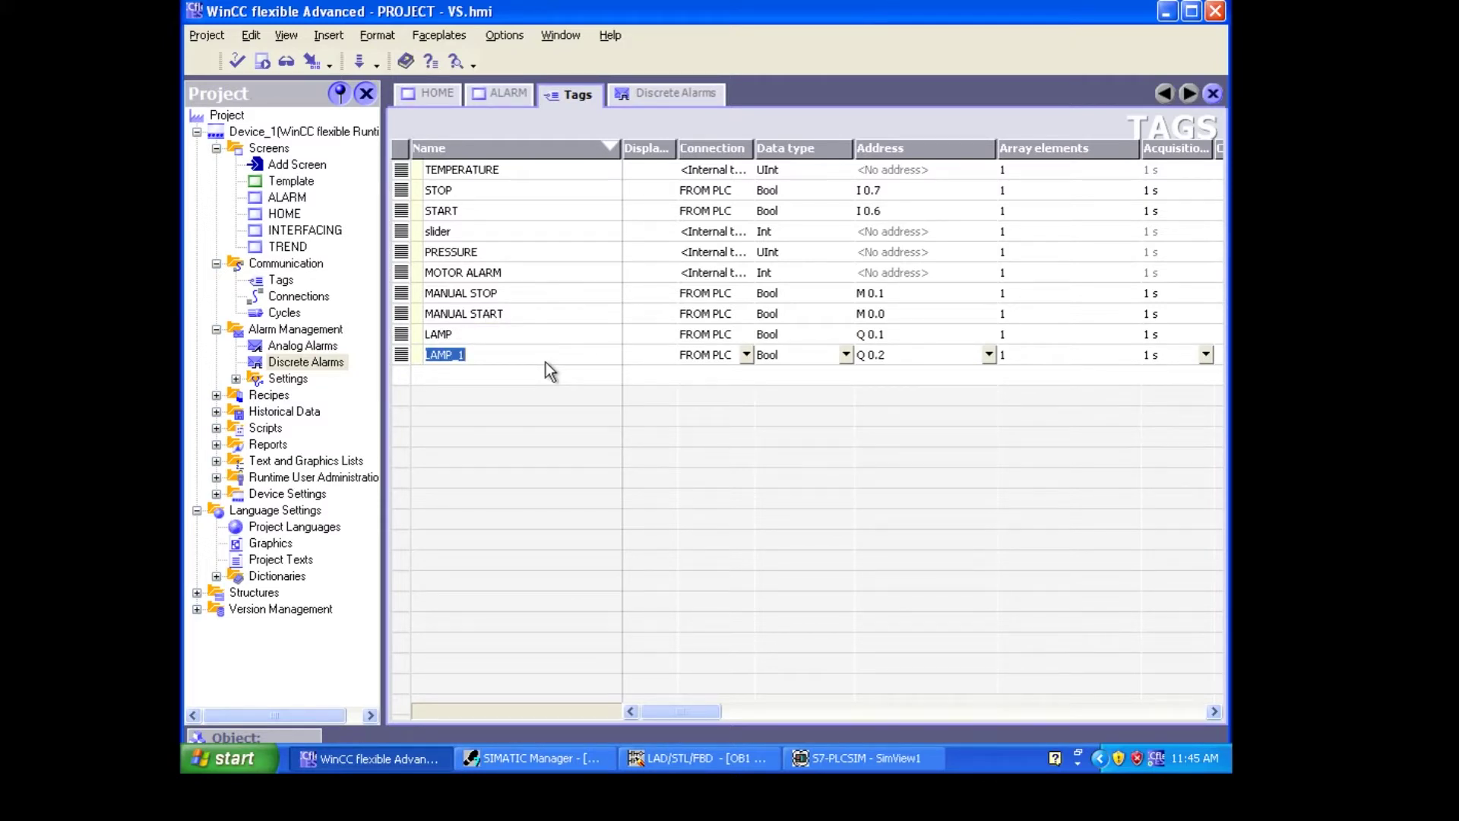
pyautogui.write('LAMP FROM PLC')
pyautogui.click(744, 357)
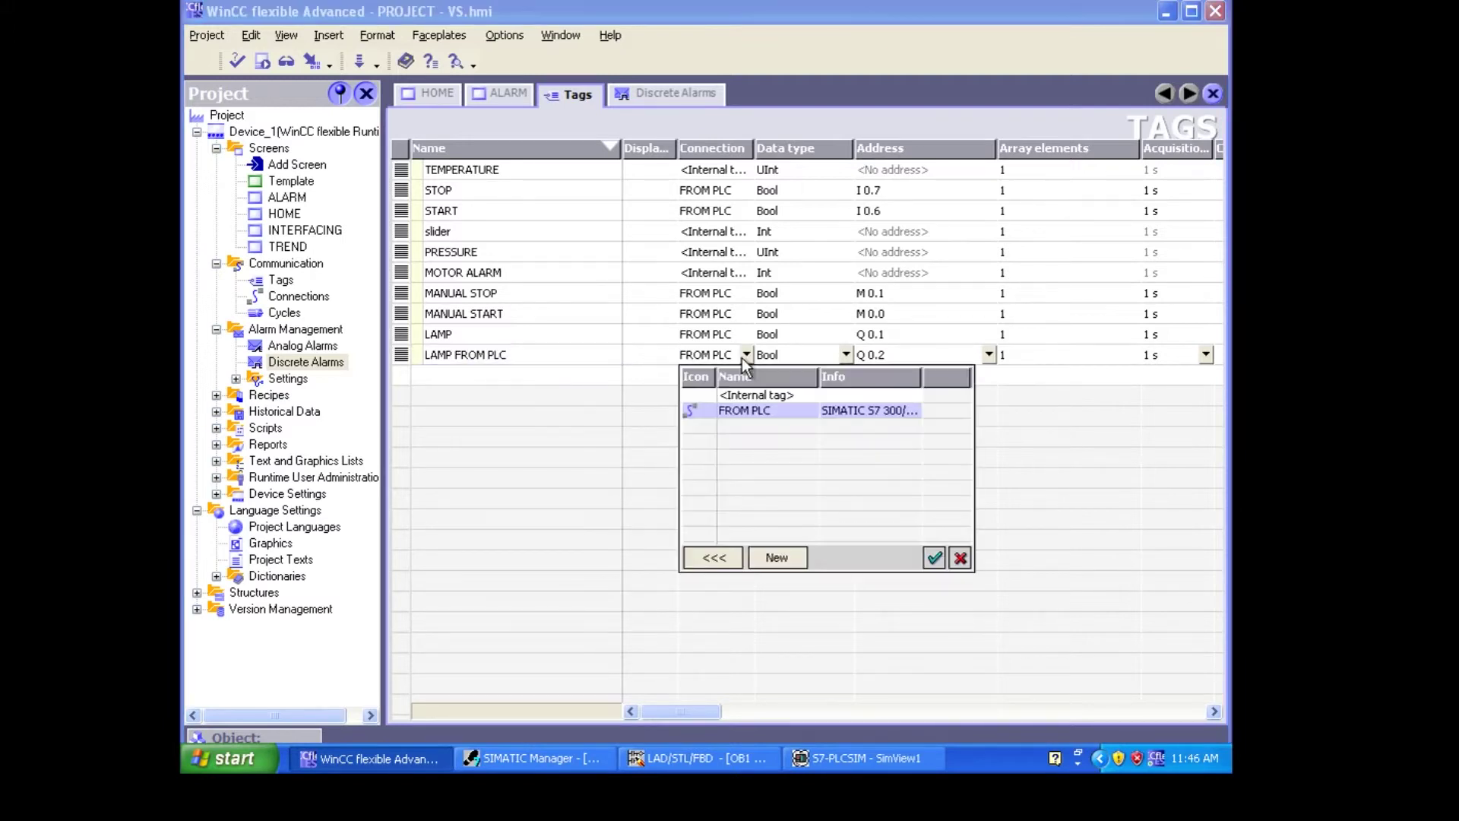
pyautogui.click(850, 357)
pyautogui.click(849, 360)
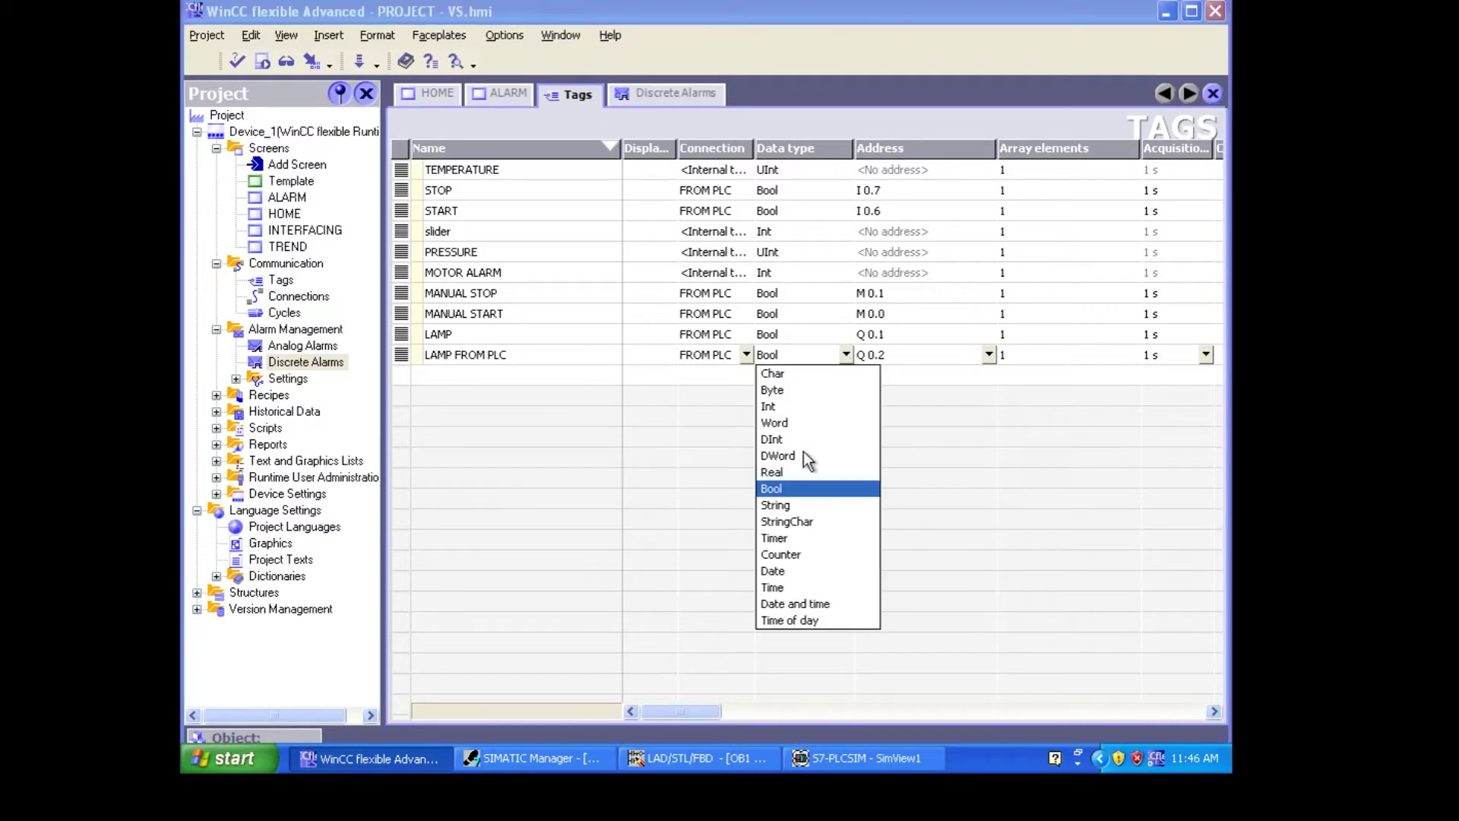
pyautogui.click(787, 406)
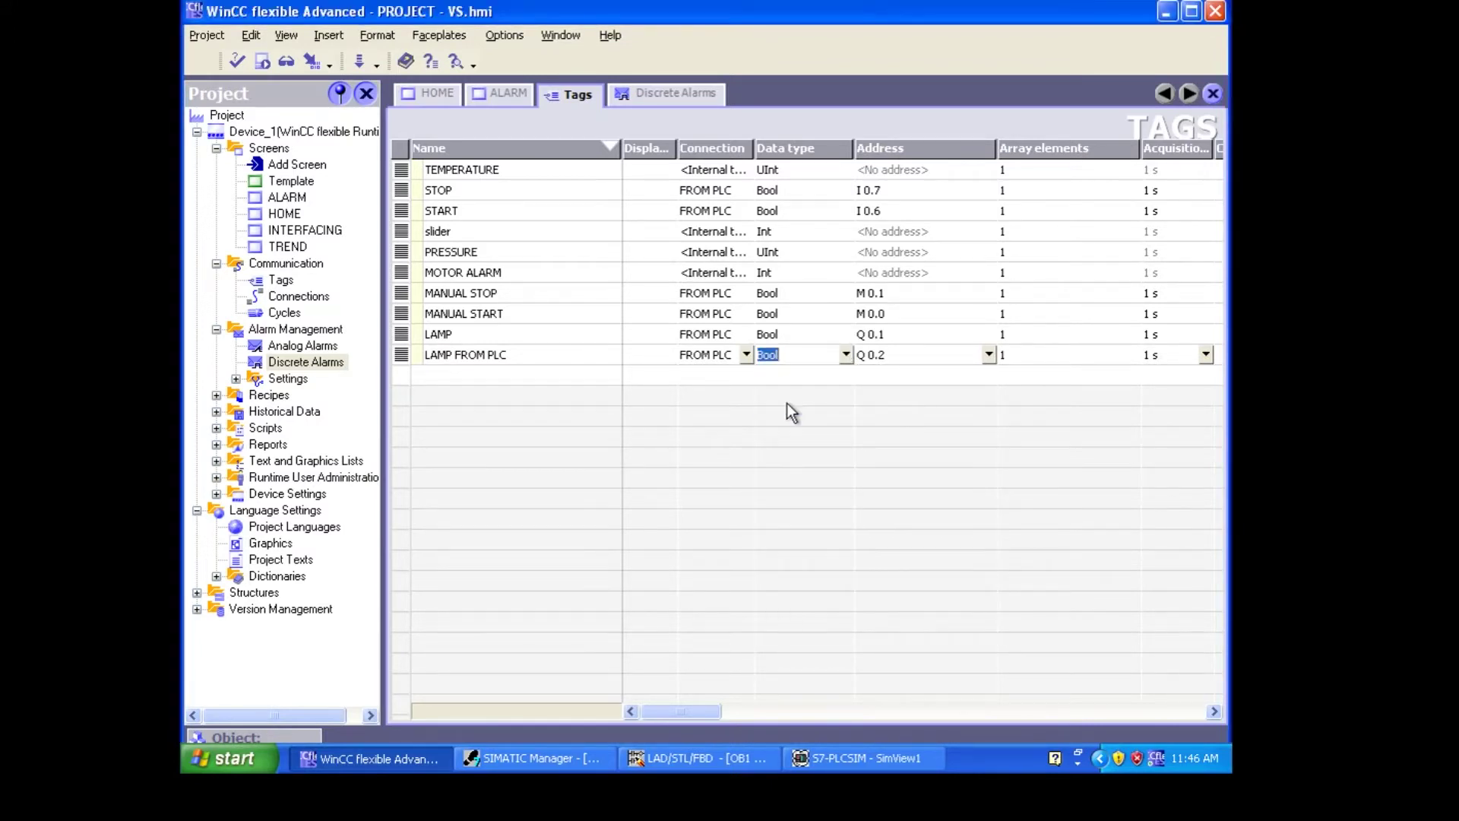
# Step: Set LAMP FROM PLC's address to MW 0 and return to the Discrete Alarms list
pyautogui.click(988, 357)
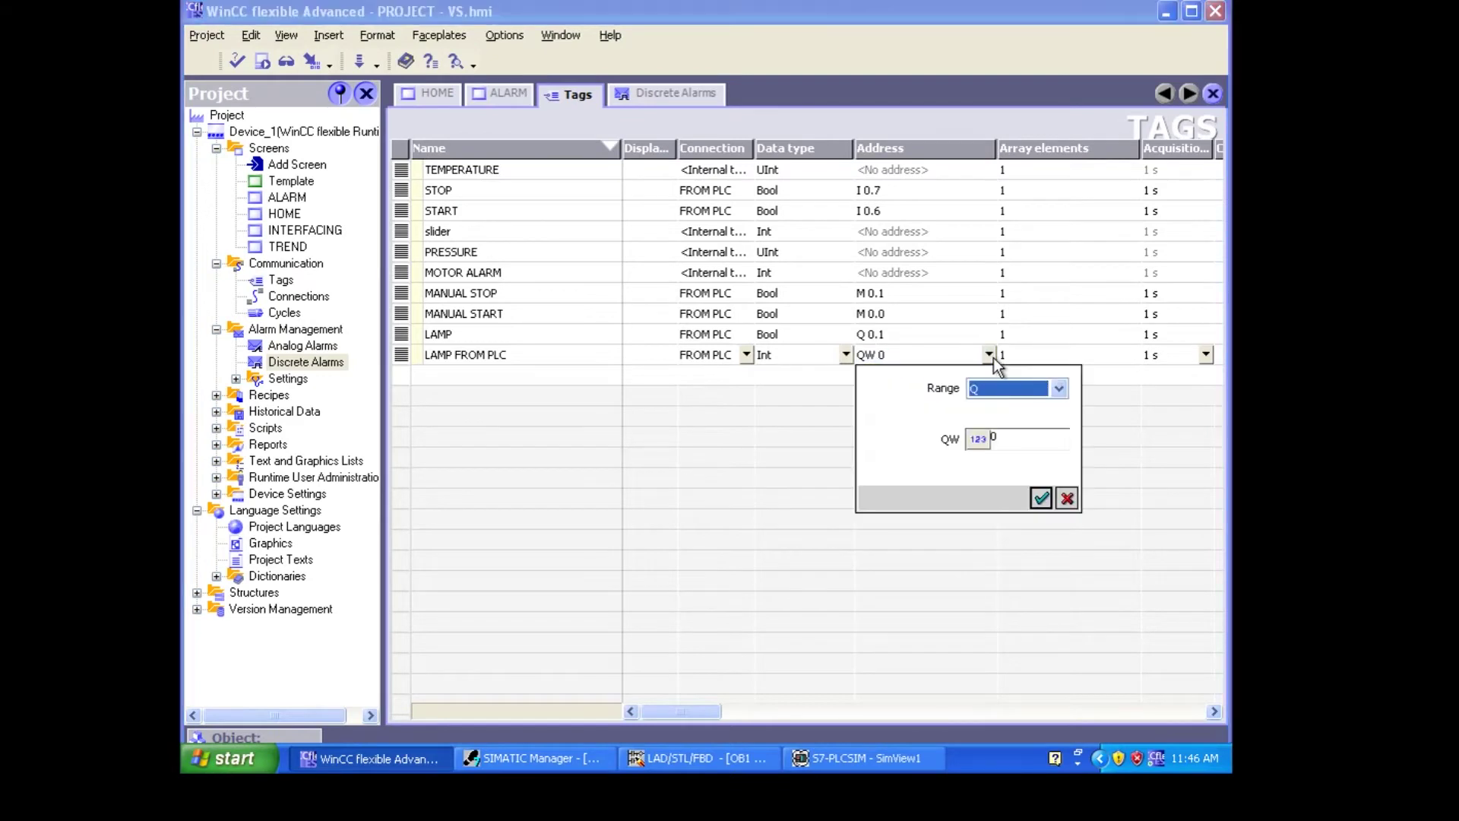
pyautogui.click(1061, 389)
pyautogui.click(992, 471)
pyautogui.click(1039, 499)
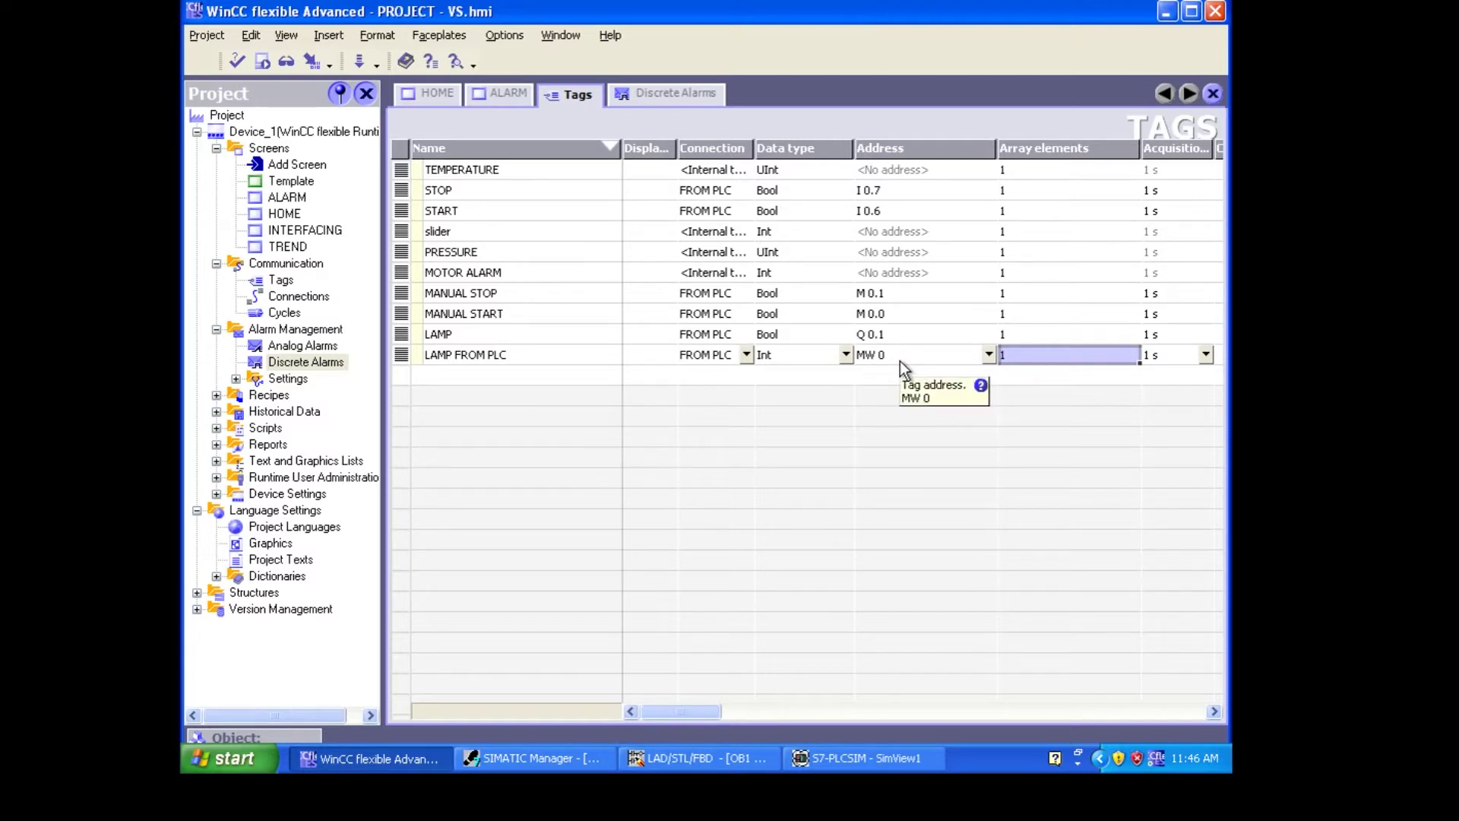
pyautogui.click(692, 93)
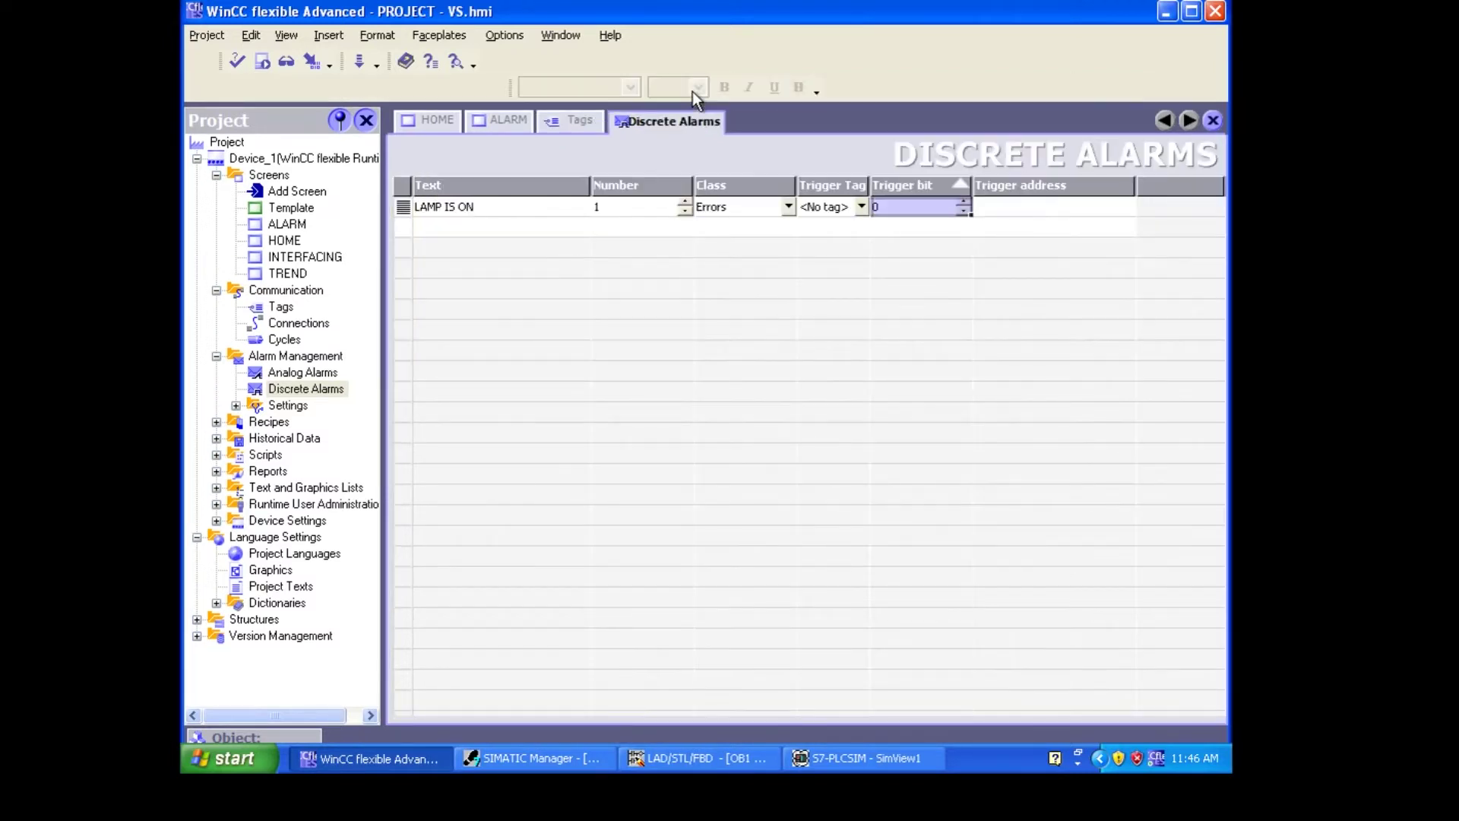
# Step: Make LAMP FROM PLC the trigger tag of LAMP IS ON, giving trigger address M 1.0
pyautogui.click(861, 206)
pyautogui.click(861, 207)
pyautogui.click(861, 207)
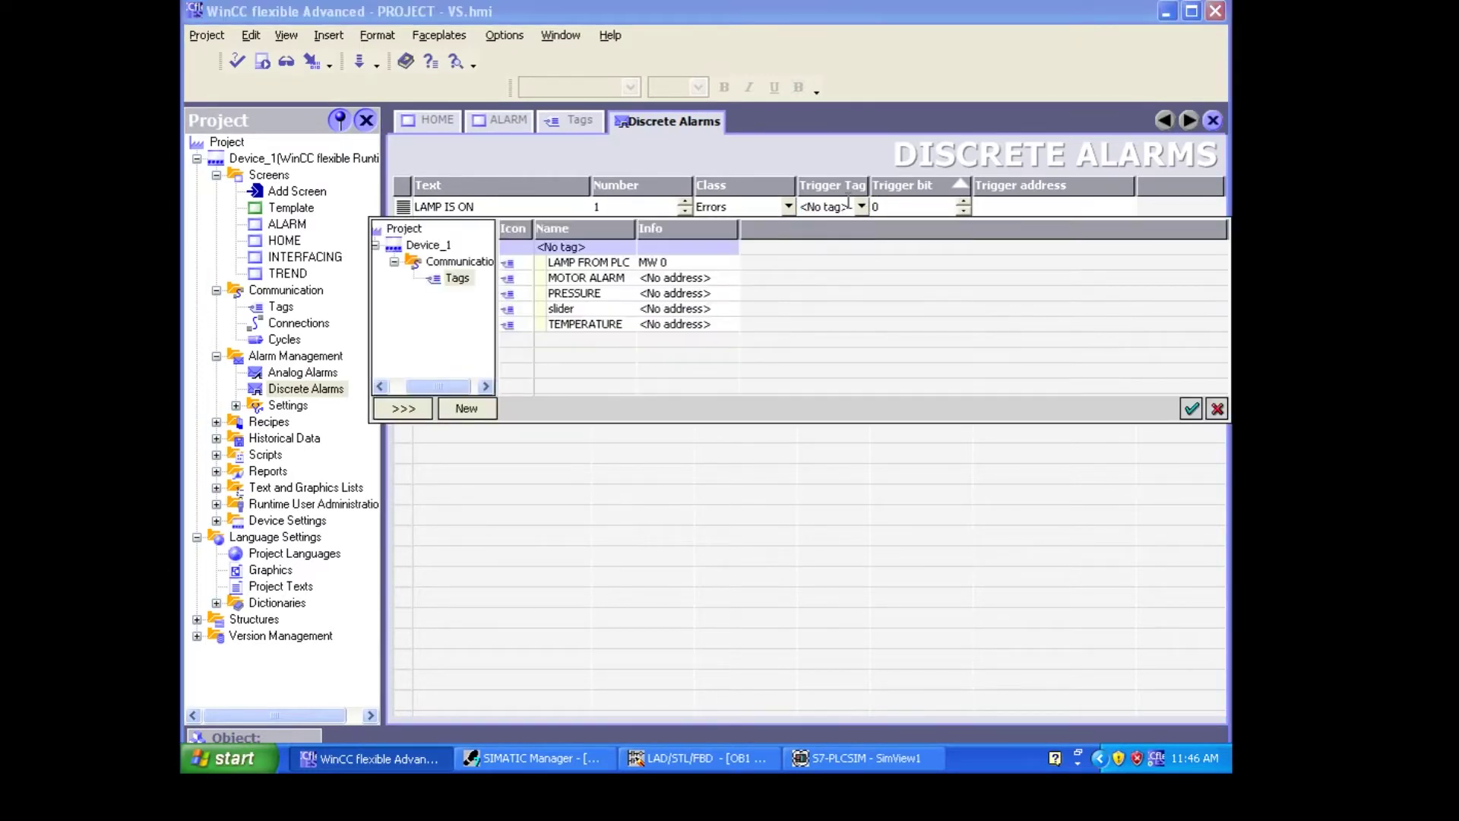
pyautogui.doubleClick(600, 262)
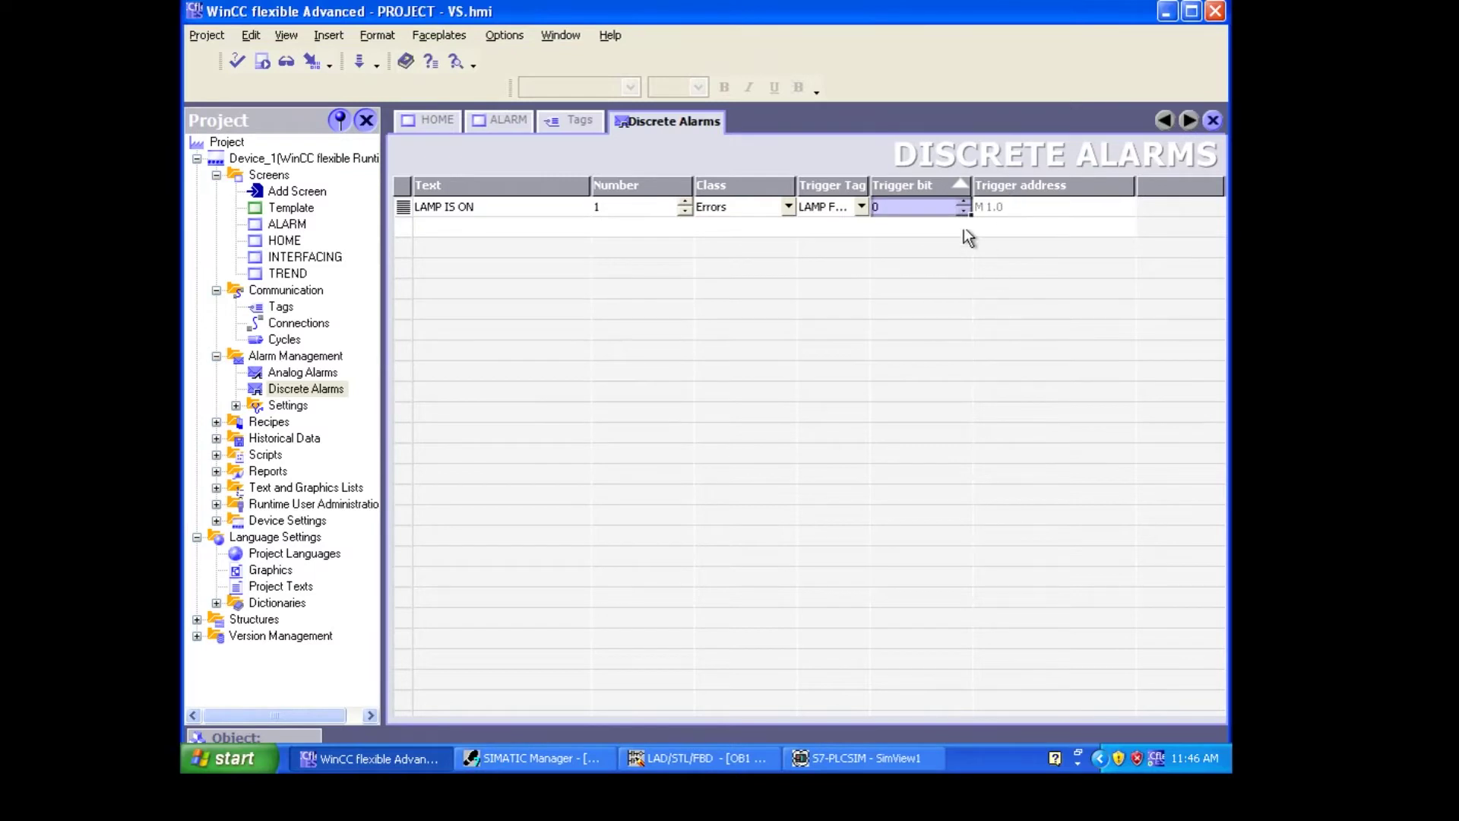
pyautogui.click(1005, 209)
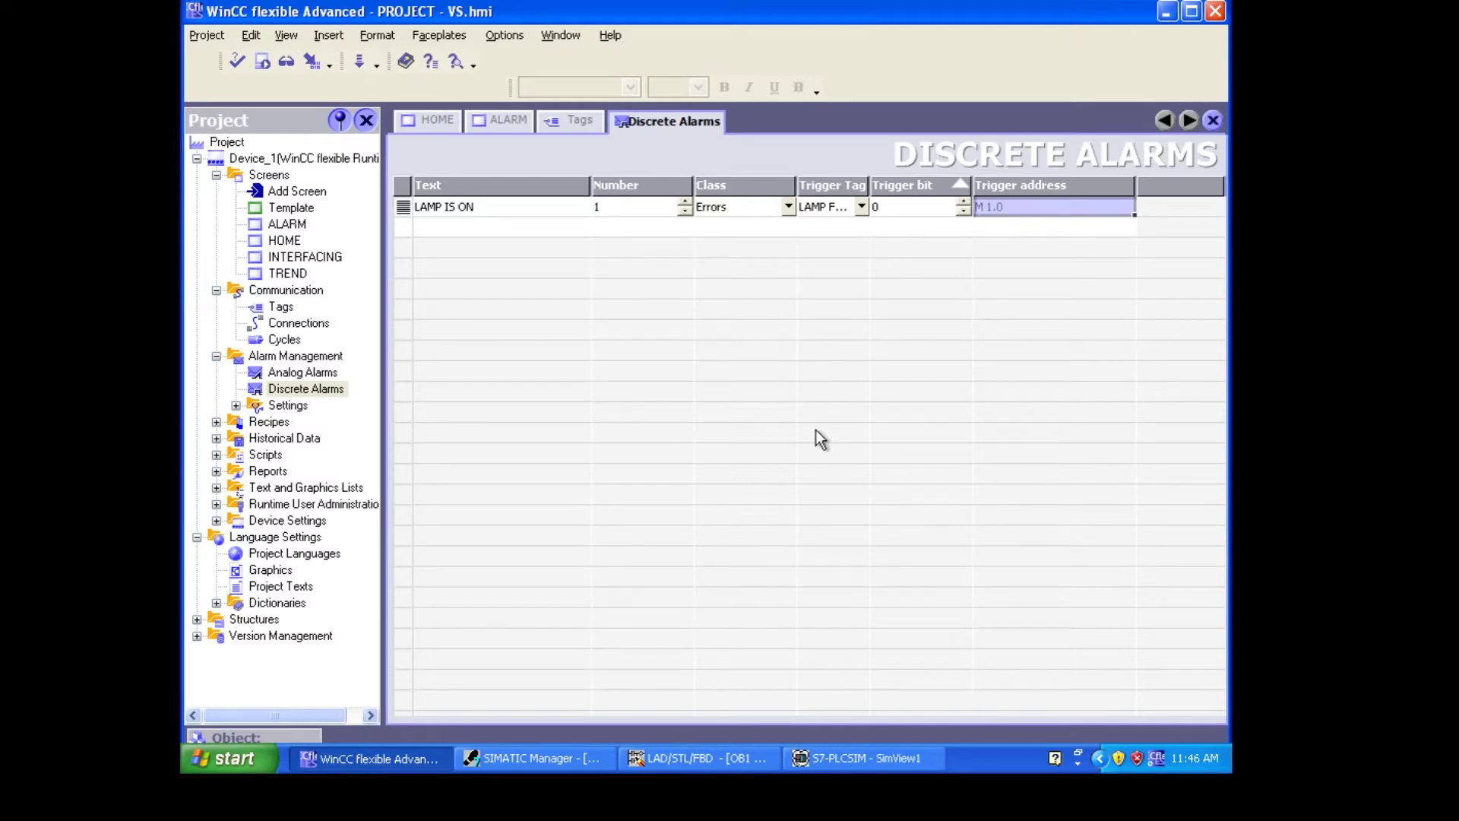
pyautogui.click(724, 757)
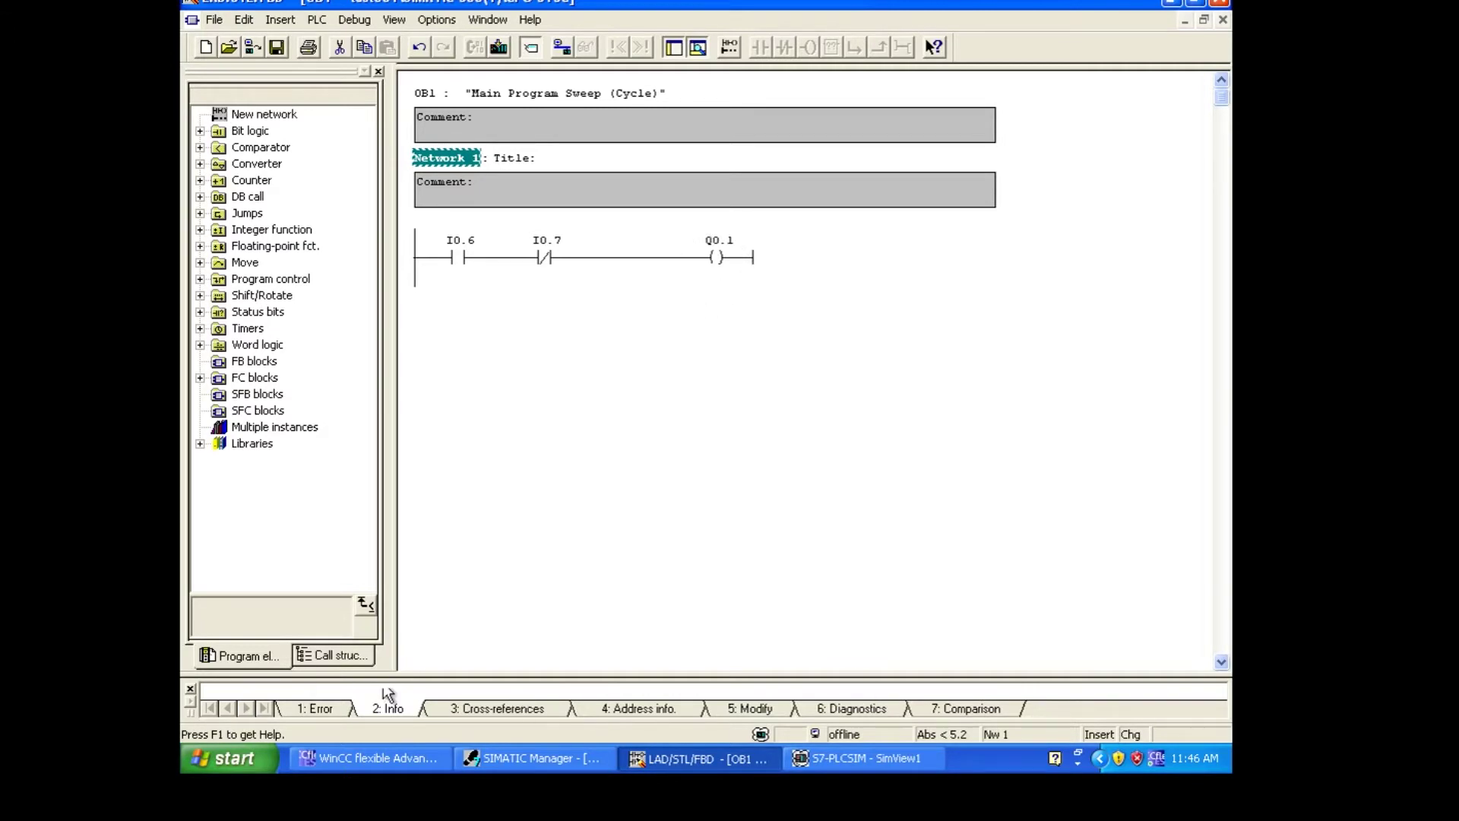
# Step: Open a parallel branch after I0.7 in OB1 Network 1 and place an output coil on it
pyautogui.click(372, 757)
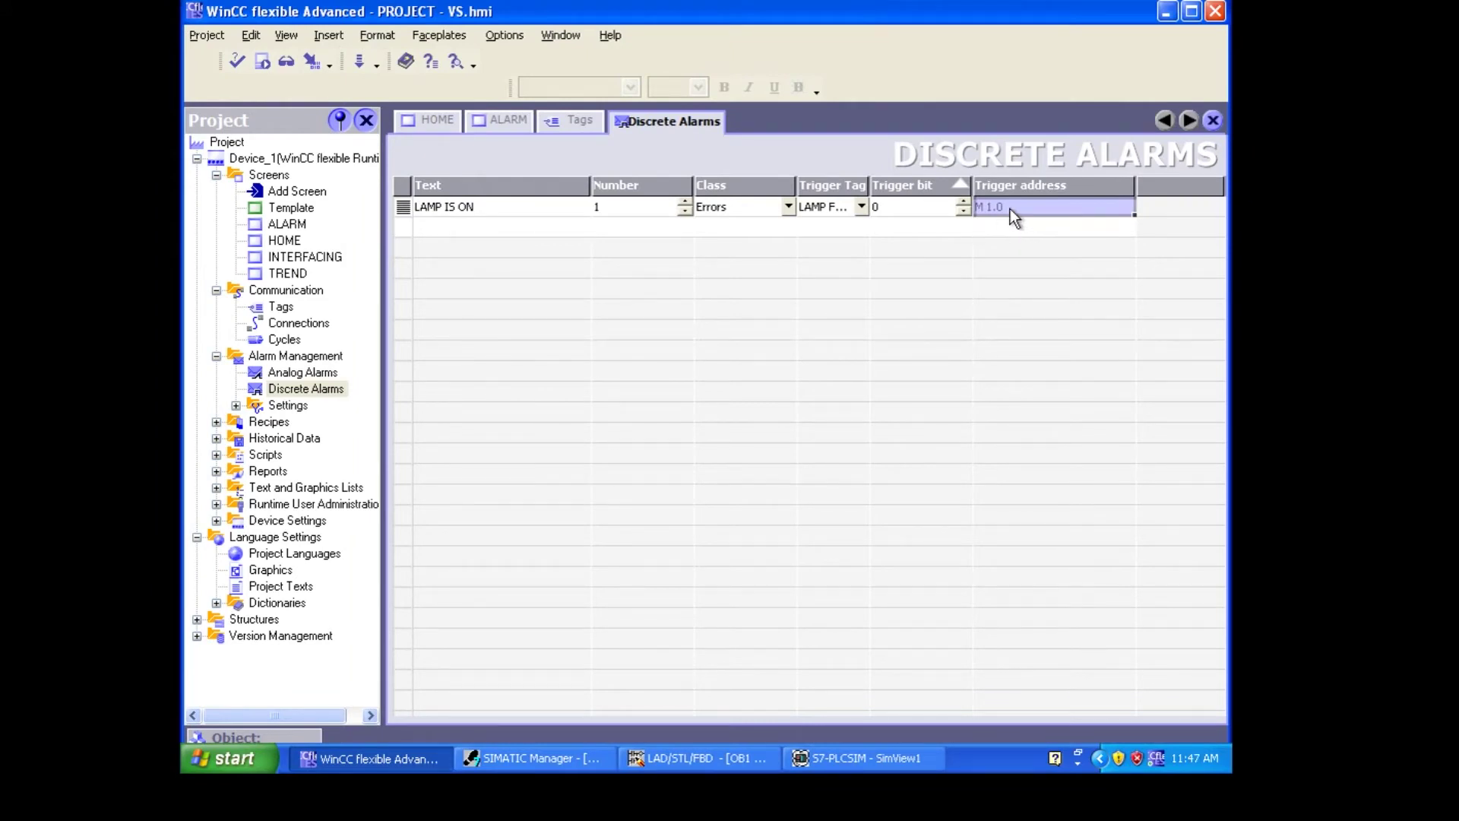
pyautogui.click(745, 758)
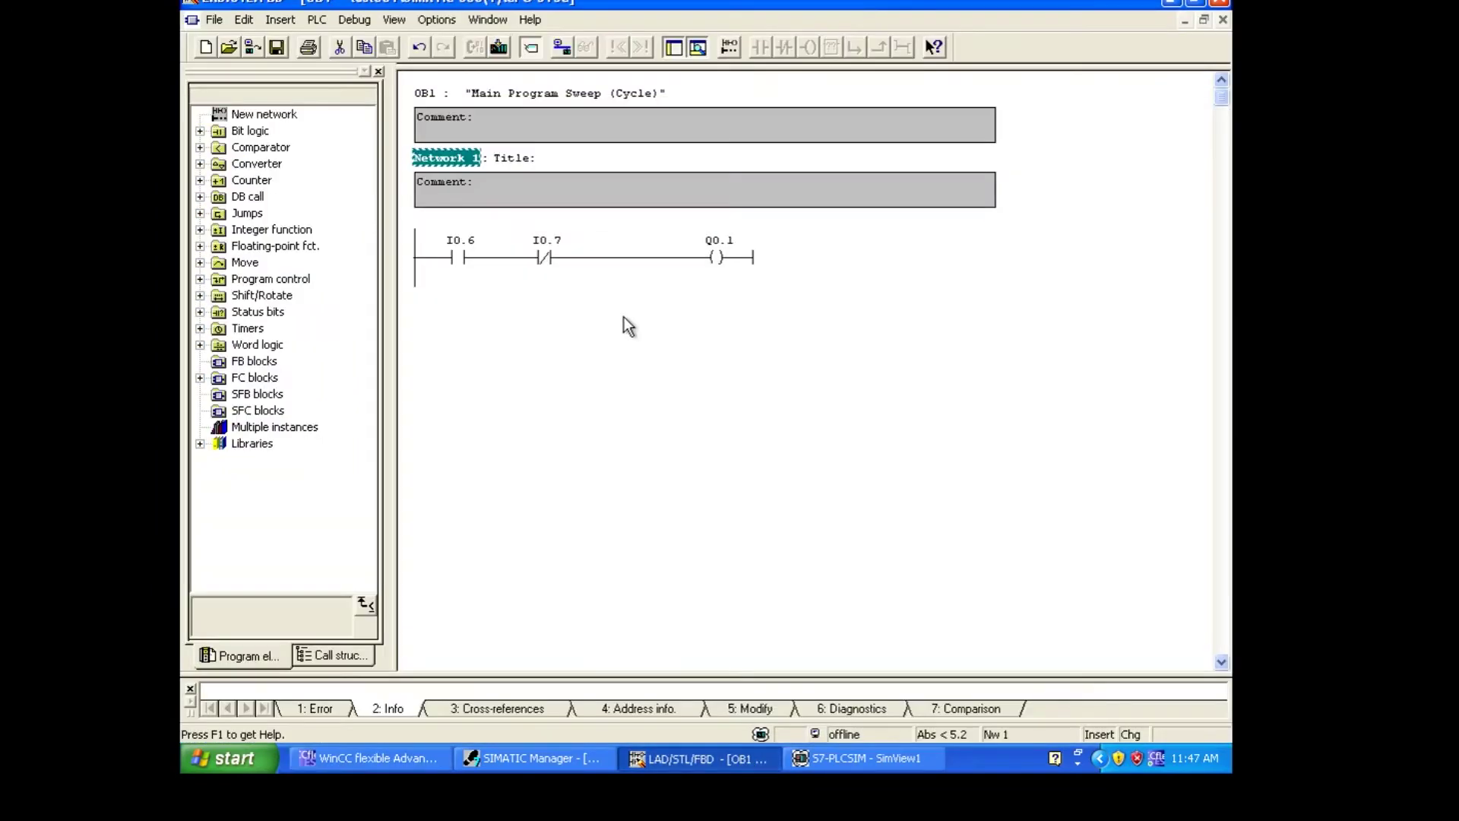
pyautogui.click(642, 255)
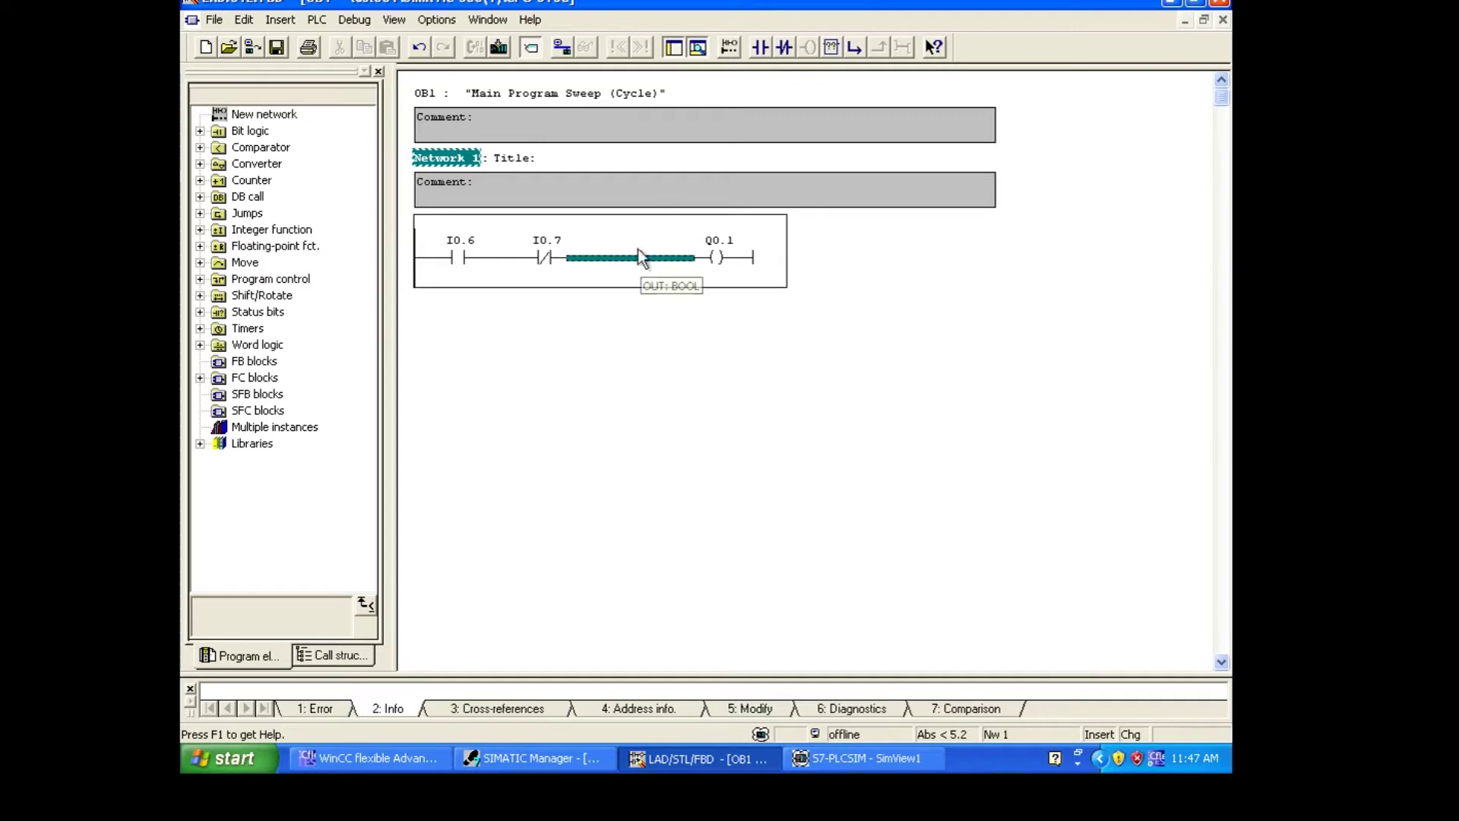
pyautogui.click(854, 47)
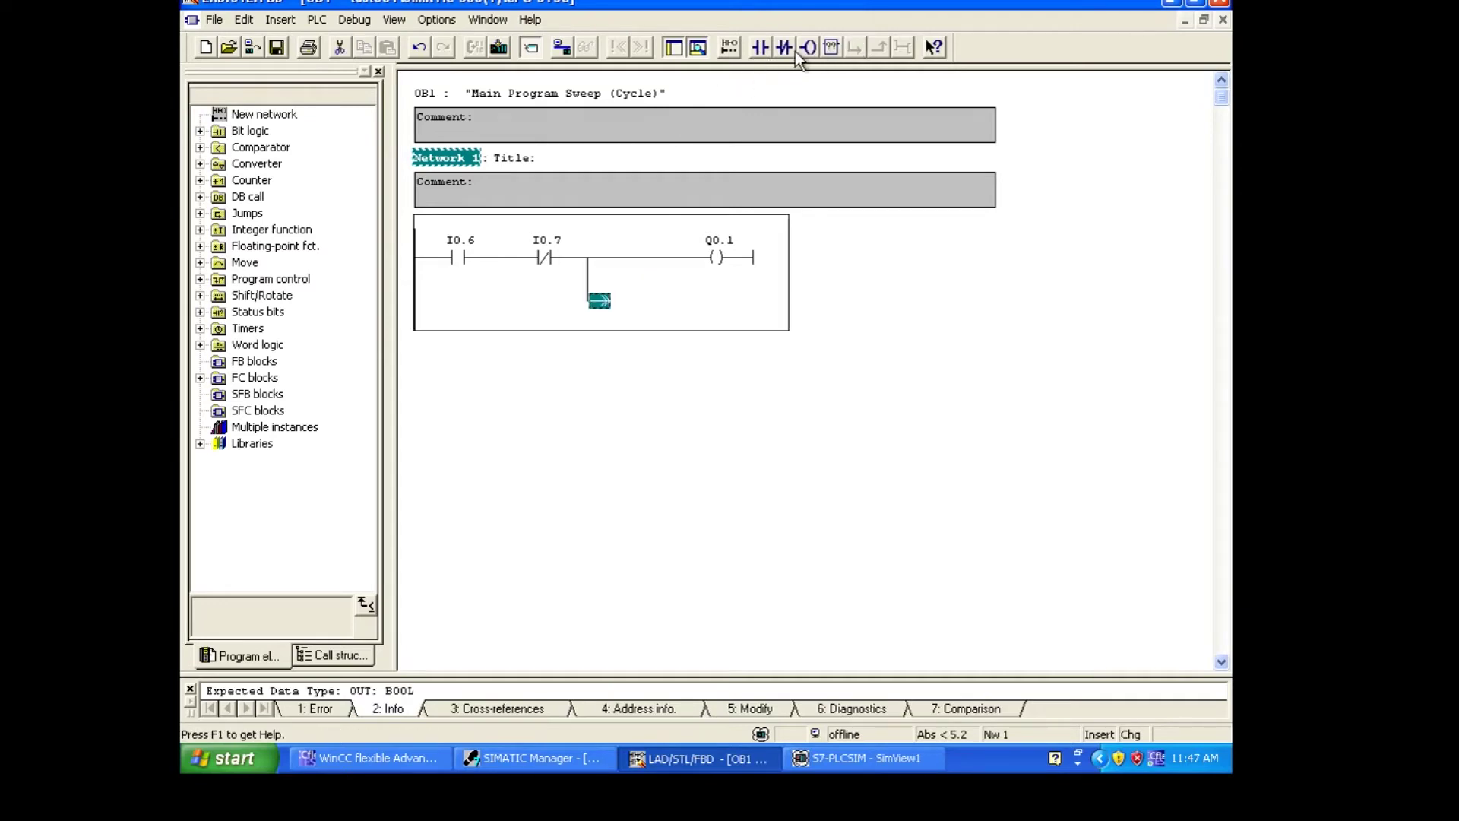
pyautogui.click(815, 47)
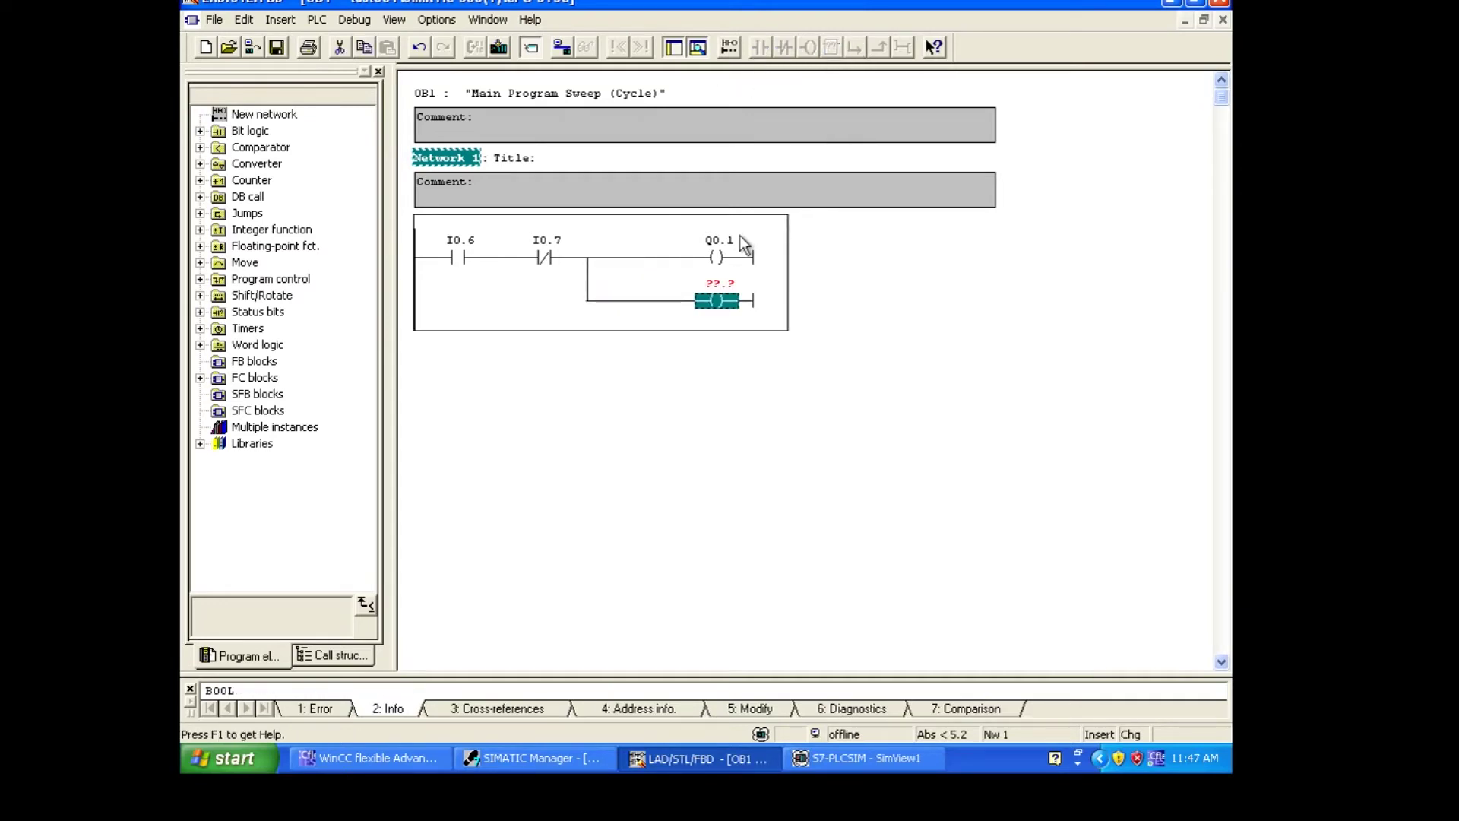
# Step: Address the new coil as M1.0, finish the network, and return to WinCC flexible
pyautogui.click(397, 754)
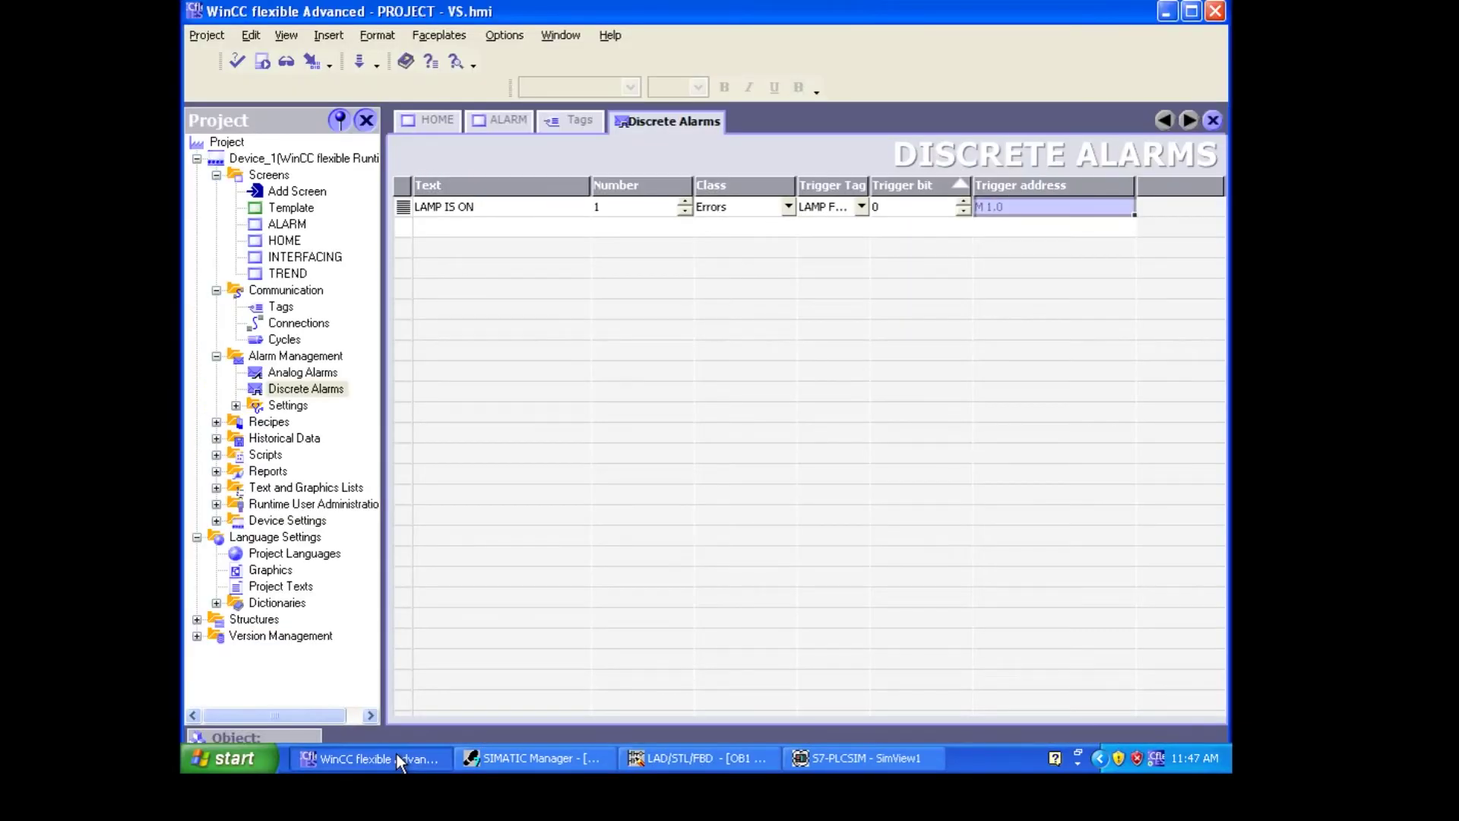
pyautogui.click(397, 754)
pyautogui.click(736, 284)
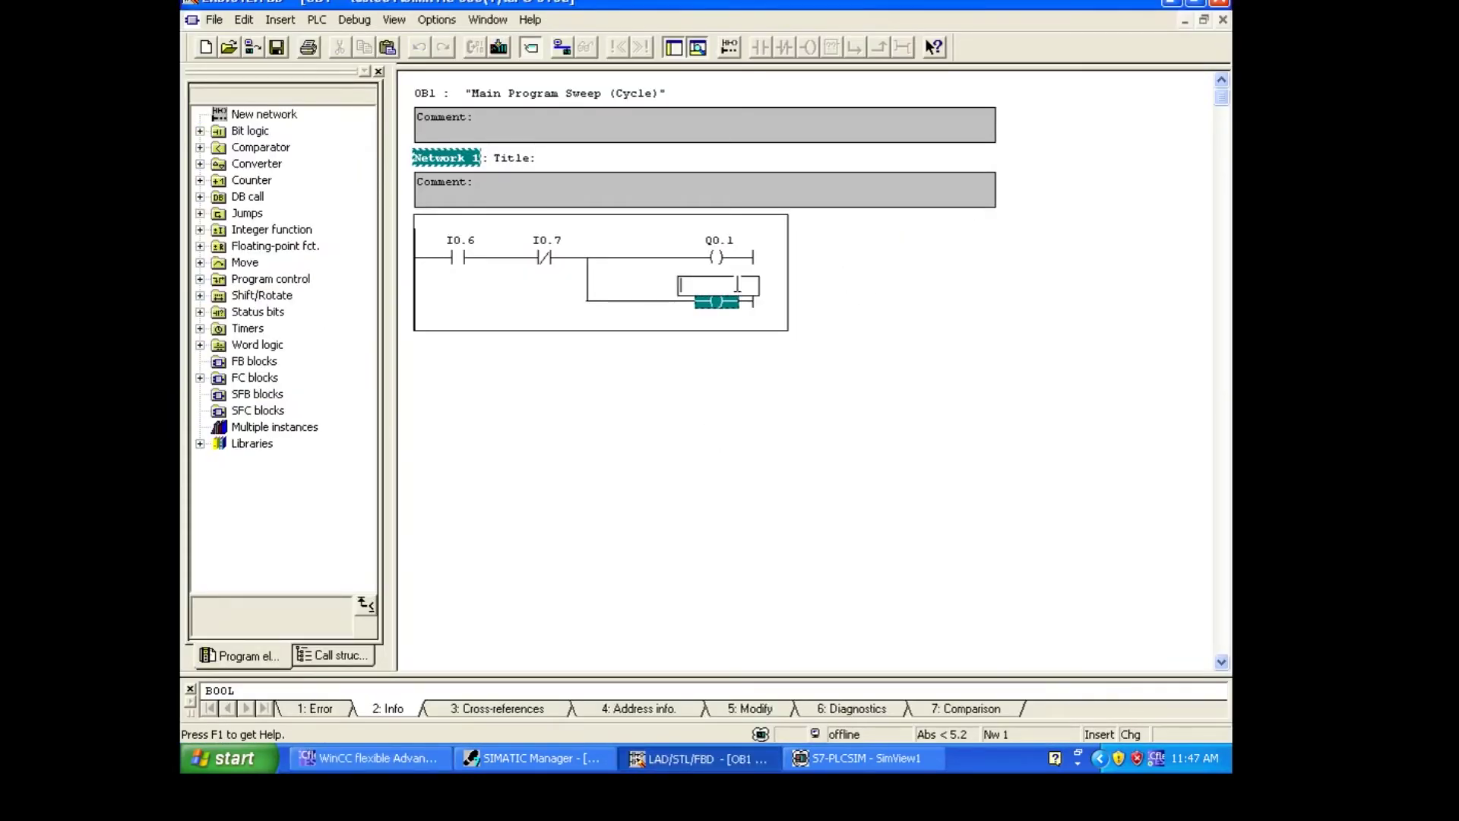
pyautogui.write('M1.0')
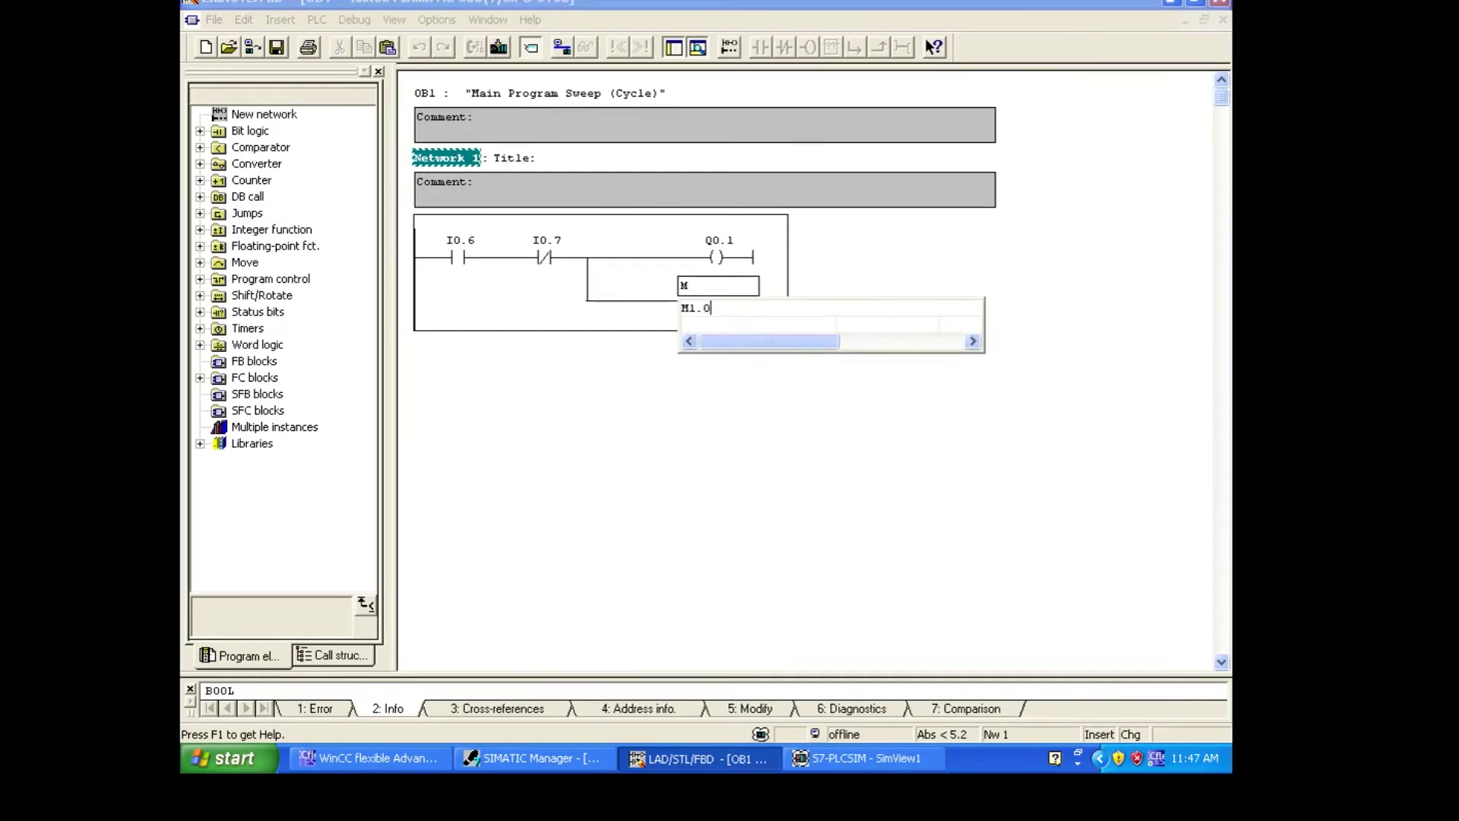
pyautogui.press('Return')
pyautogui.click(785, 453)
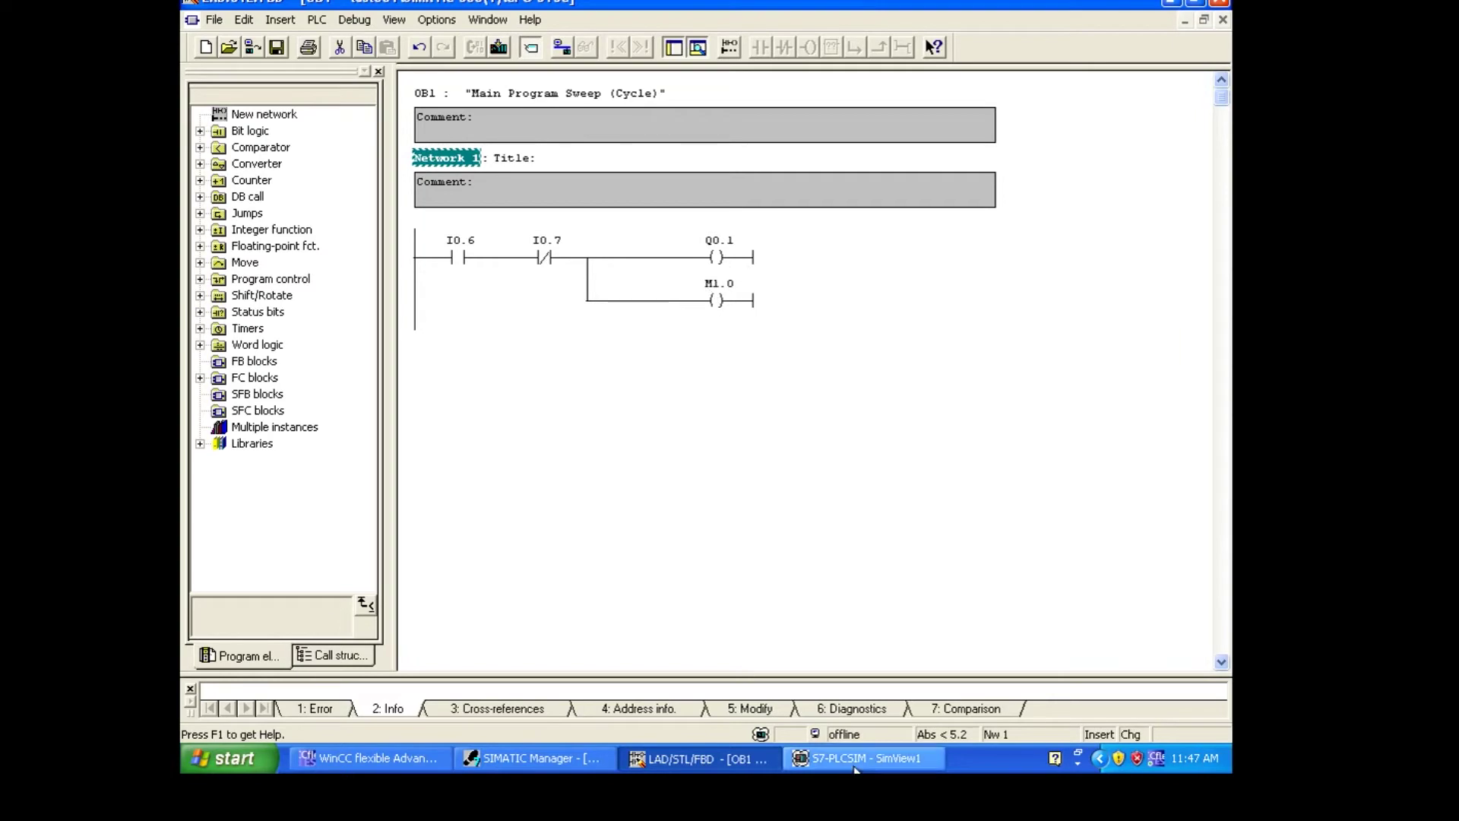
pyautogui.click(427, 762)
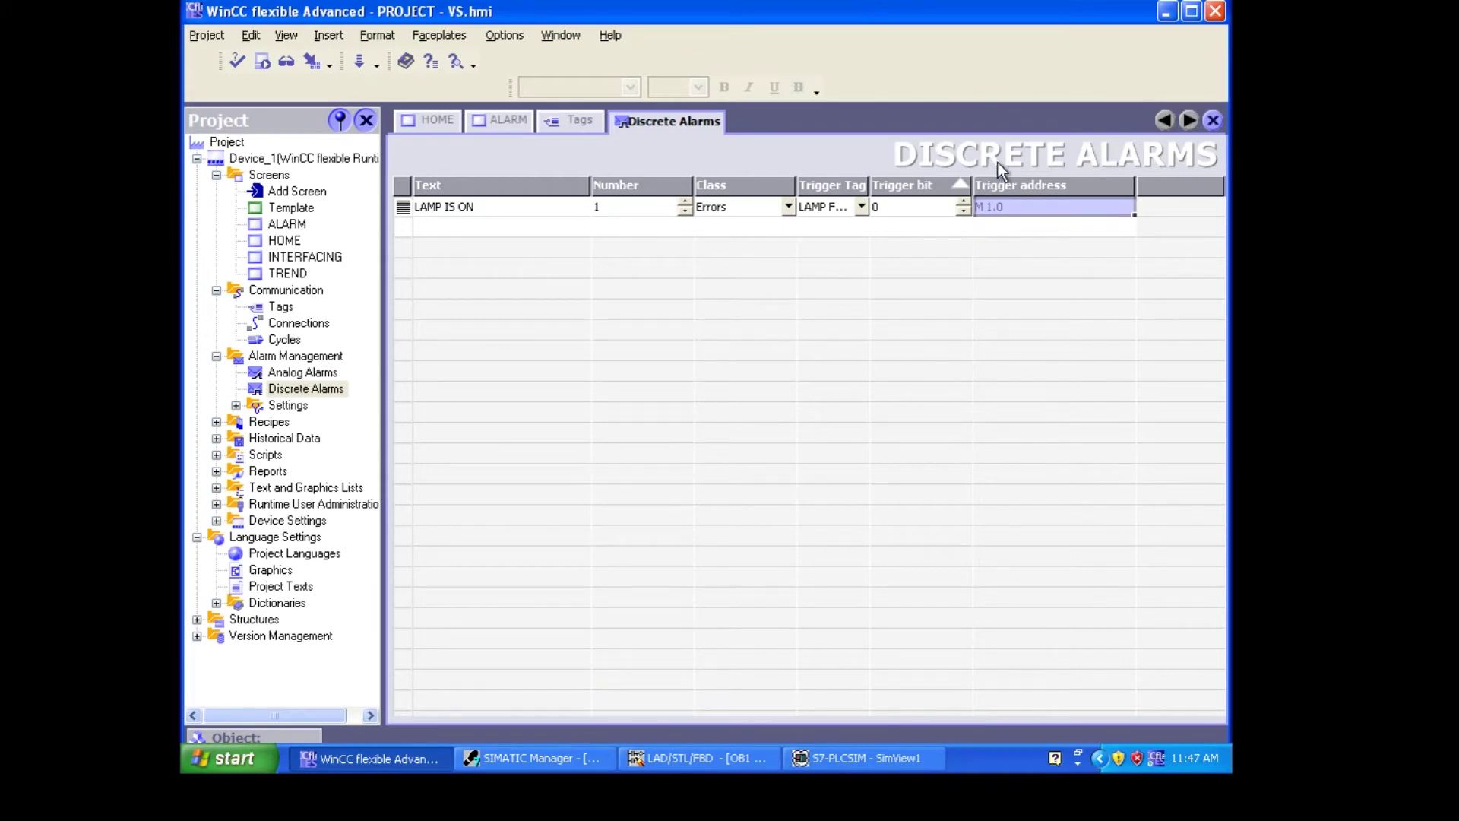
# Step: Select the LAMP IS ON alarm, then switch to the ALARM screen
pyautogui.click(550, 213)
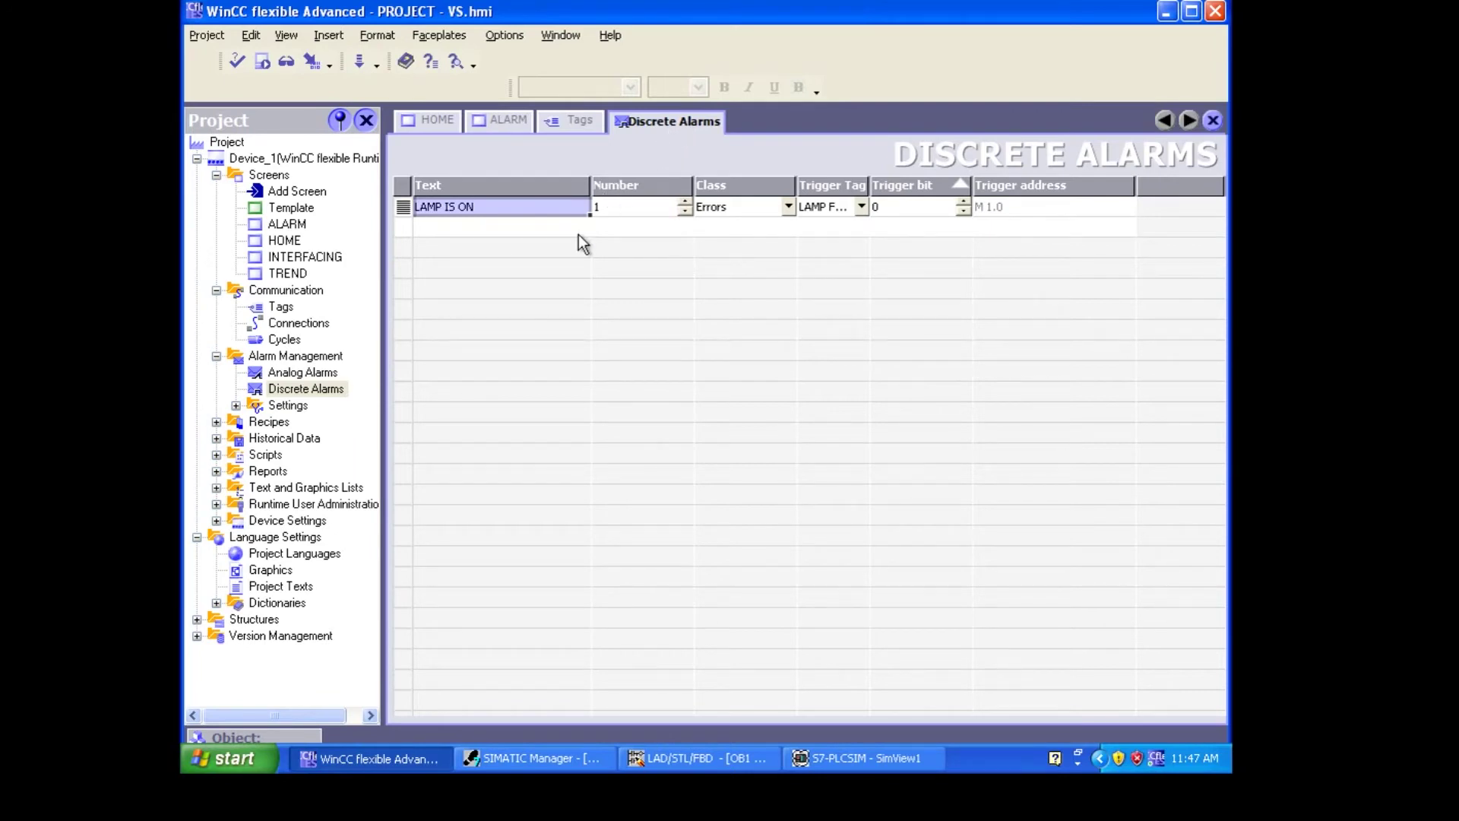
pyautogui.click(499, 120)
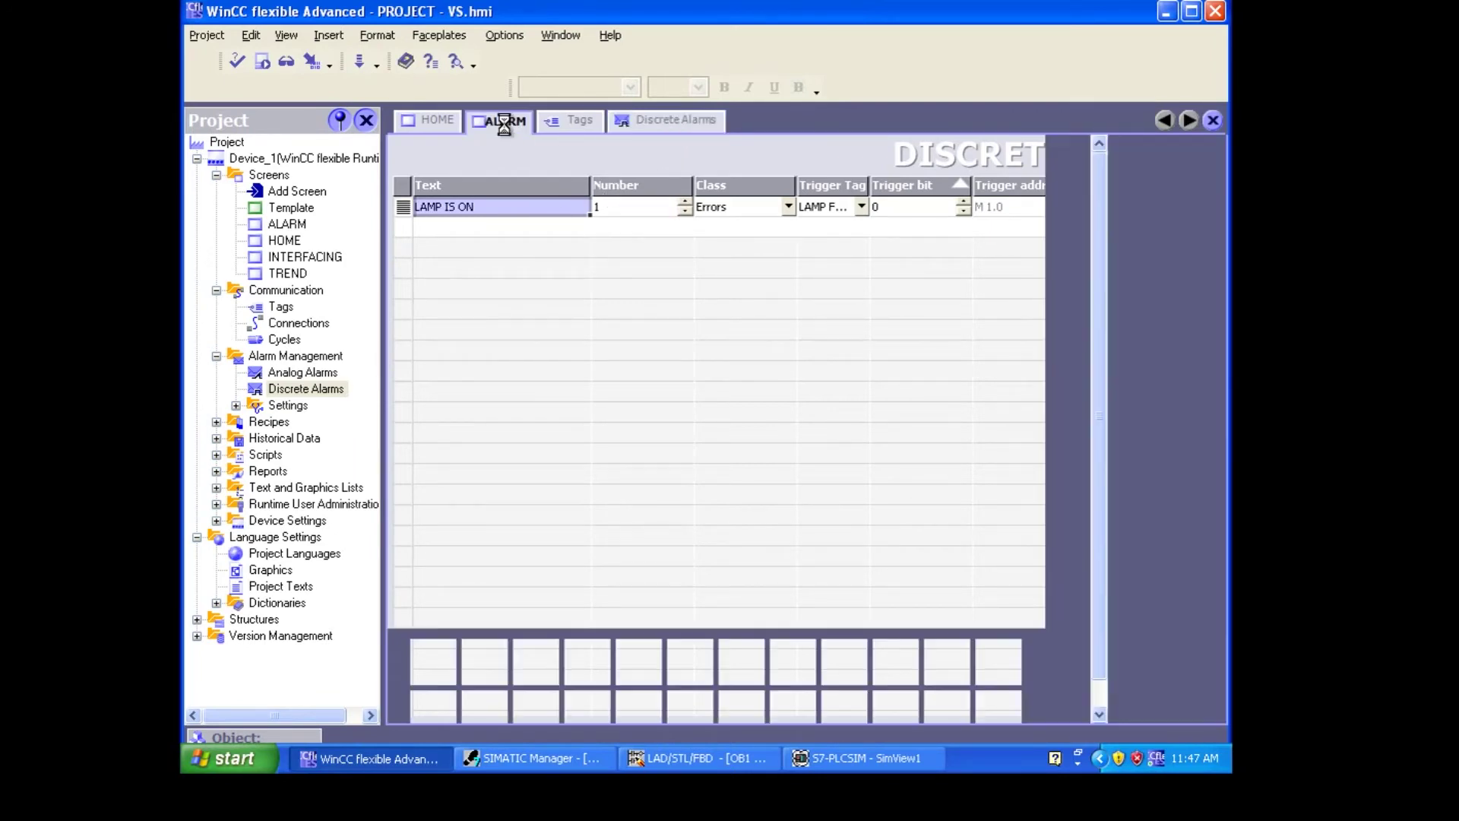